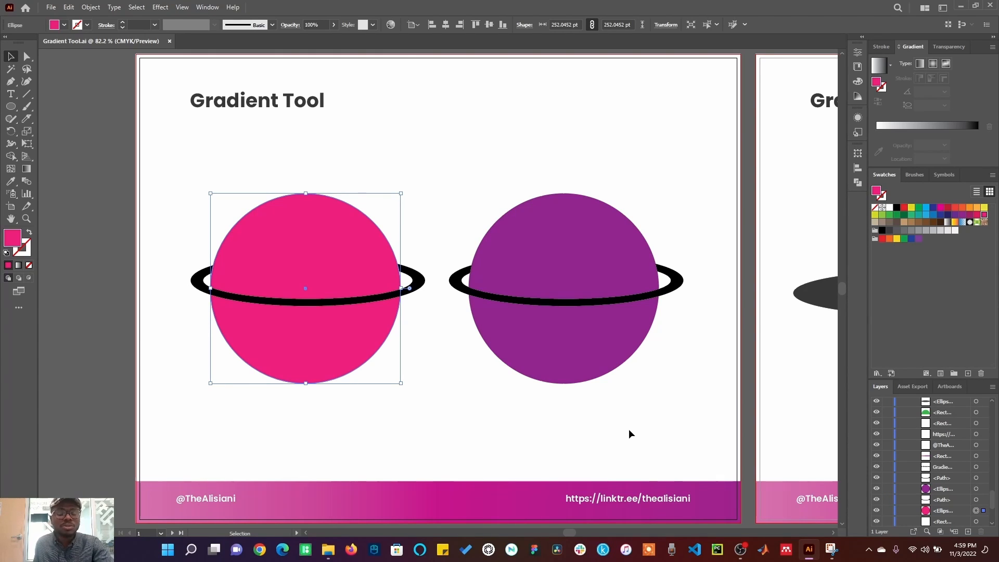
click(629, 429)
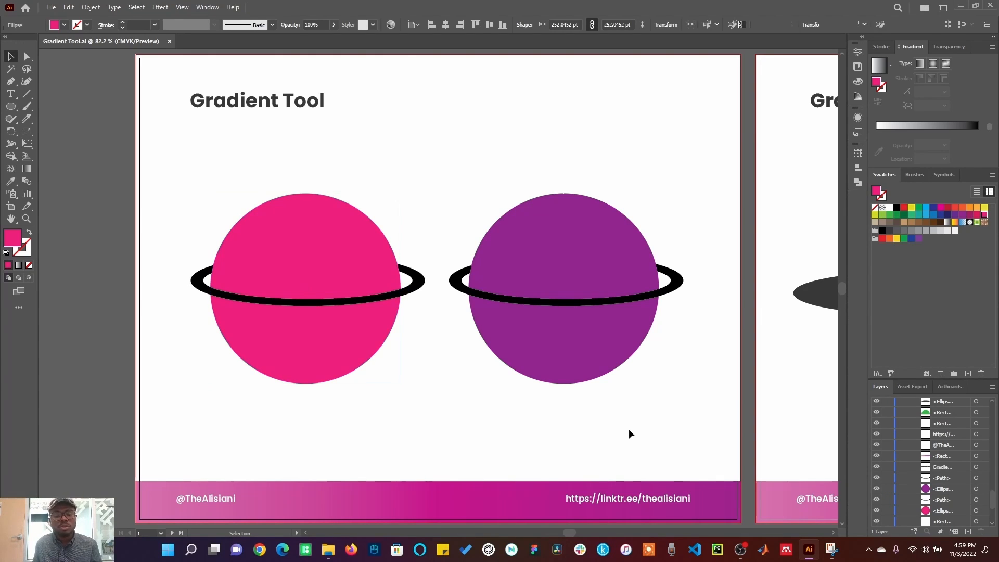
click(324, 242)
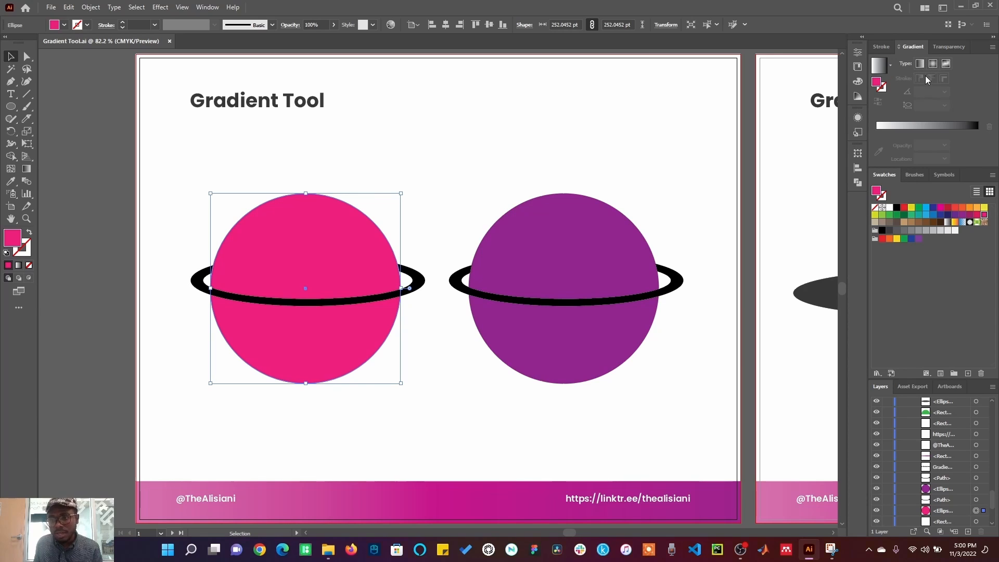
click(204, 7)
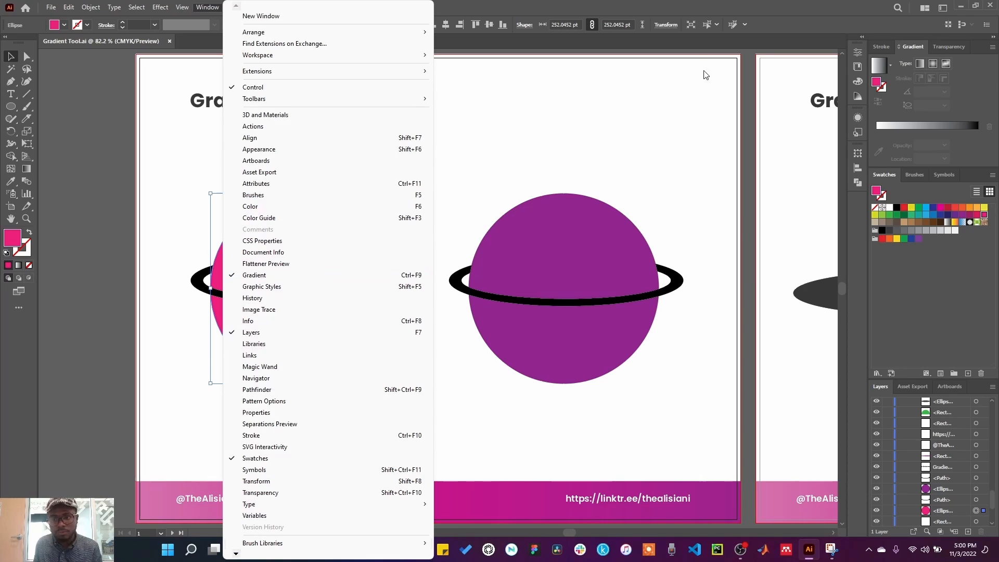
click(745, 148)
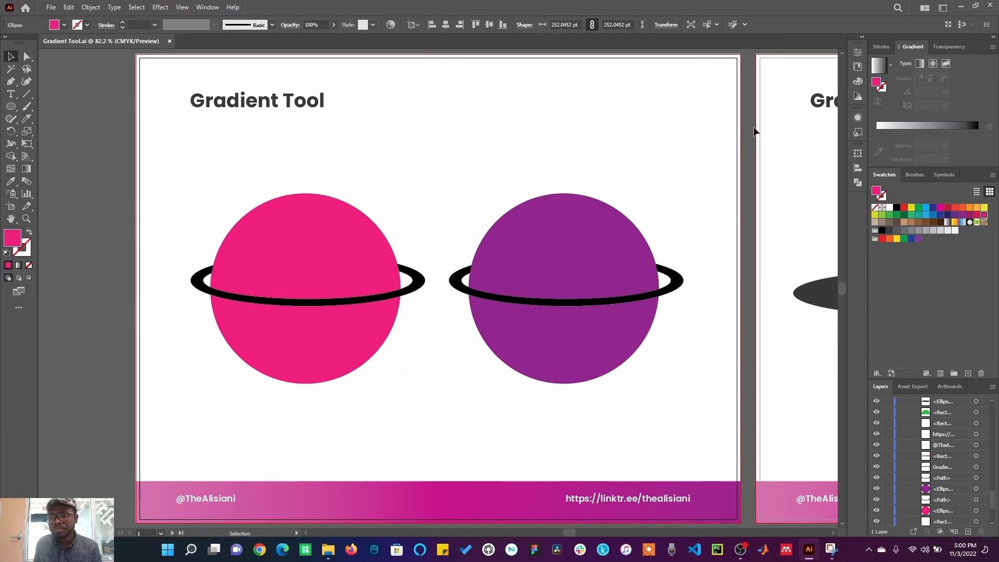
Fill the pink circle with the white-to-black linear gradient and redraw it diagonally from upper left to lower right at about -42°
click(279, 252)
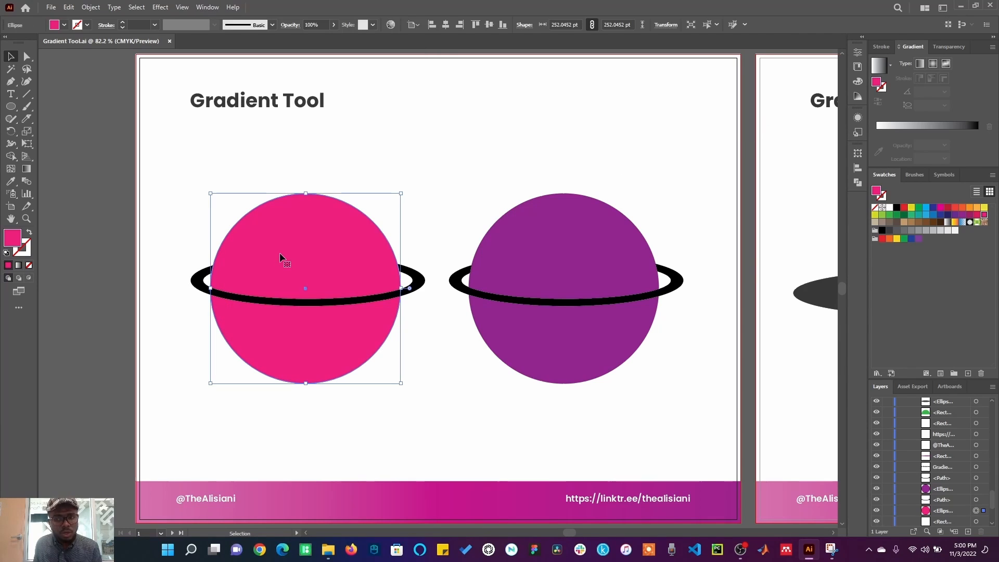
click(879, 67)
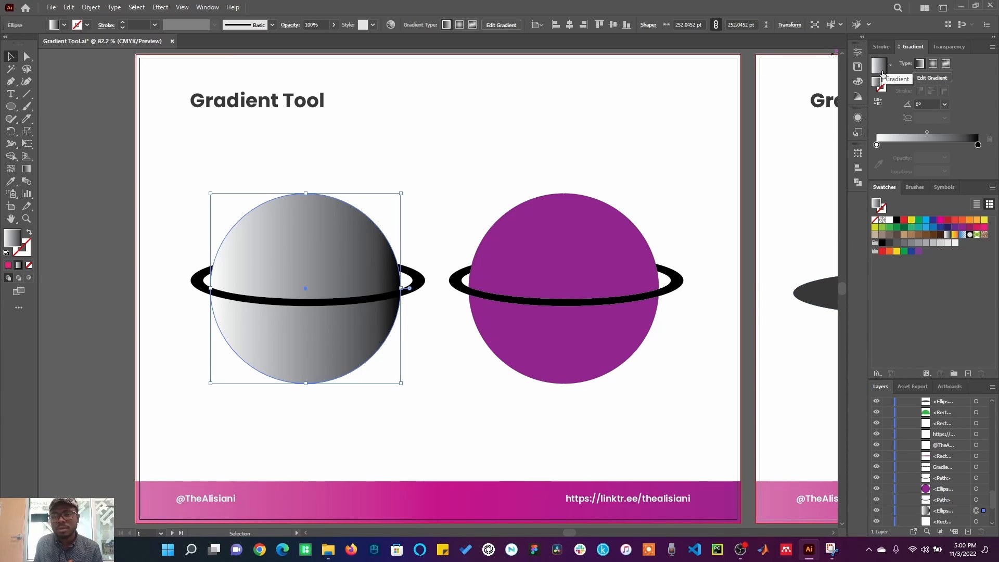
click(26, 170)
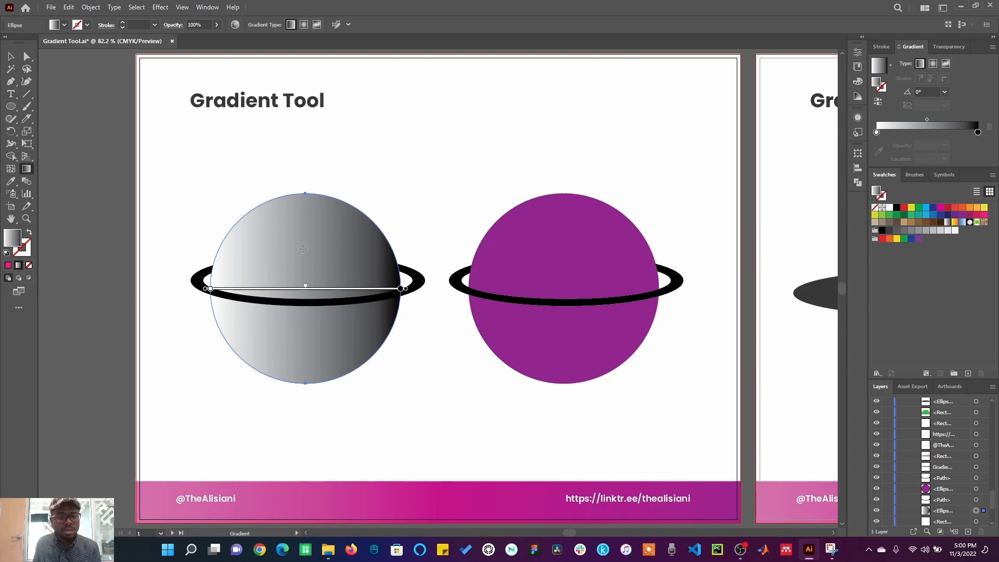
mouse_move(305, 177)
mouse_down()
mouse_move(294, 350)
mouse_move(295, 412)
mouse_move(305, 422)
mouse_move(321, 163)
mouse_up()
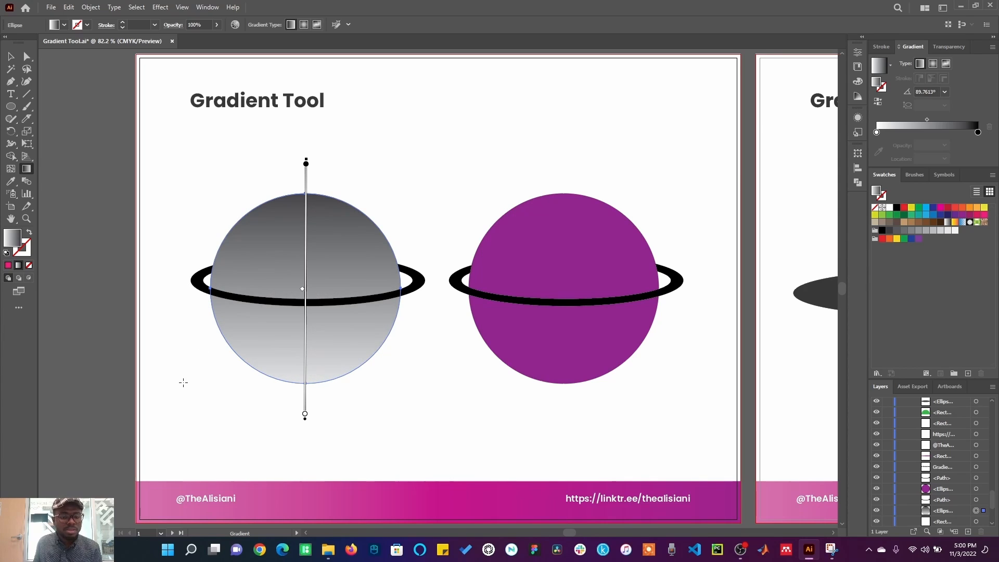
drag(183, 382, 417, 206)
drag(206, 181, 415, 388)
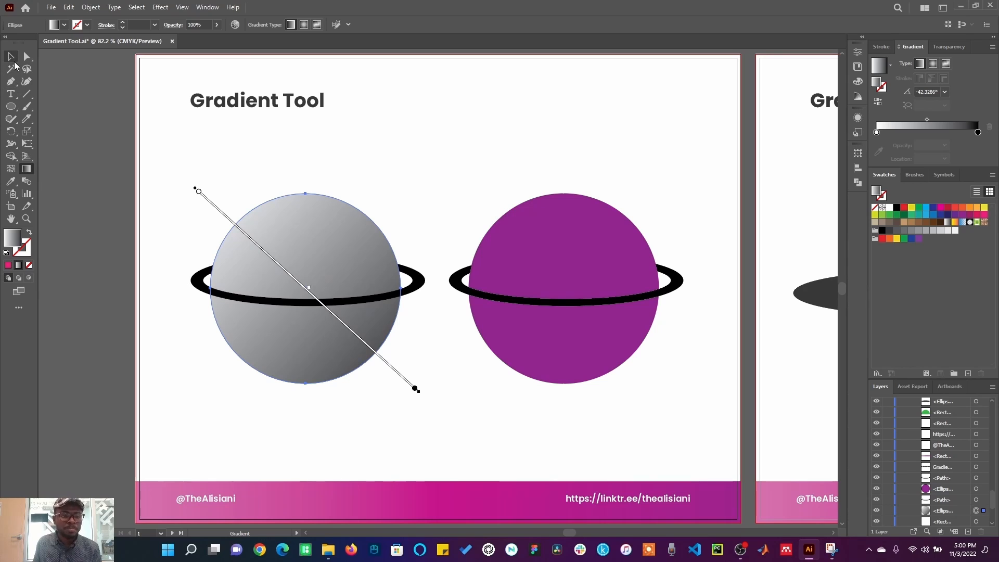
click(11, 58)
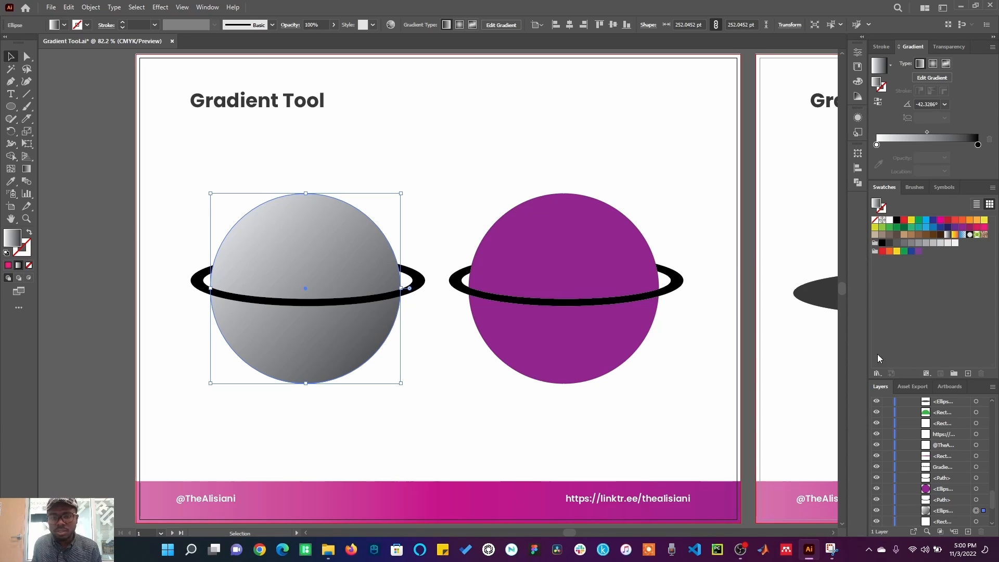
click(207, 7)
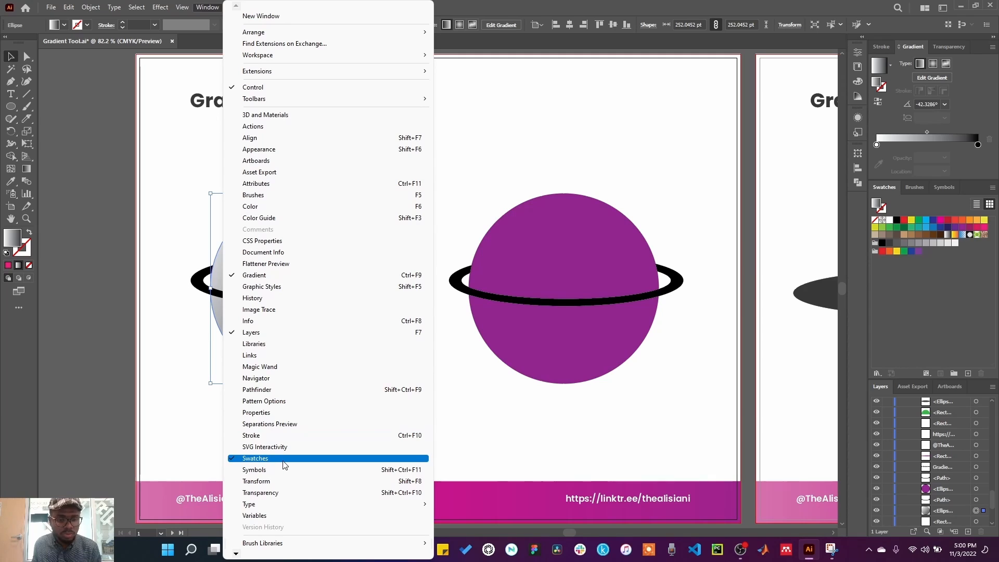
click(907, 295)
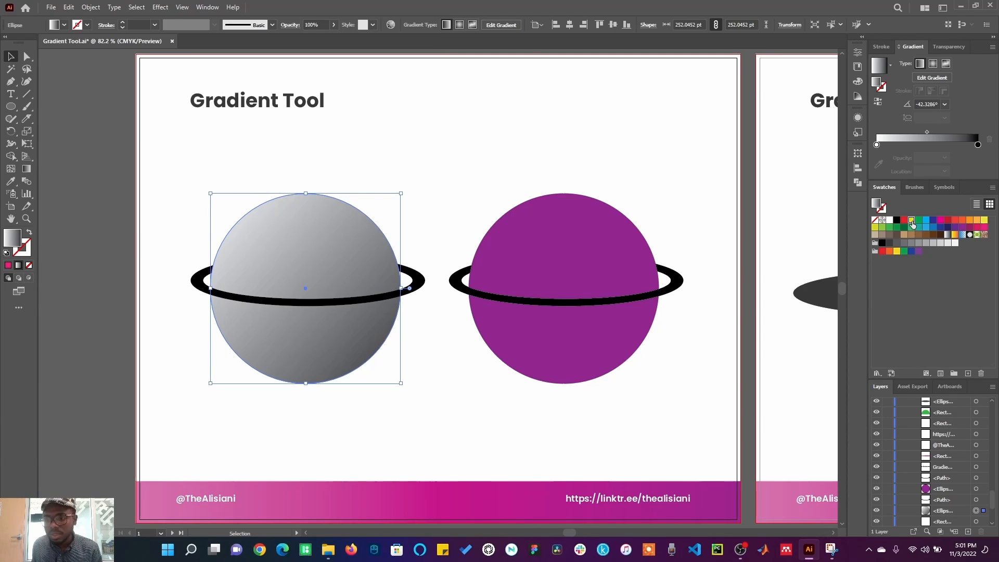
Add a yellow stop near 51%, move the black stop to about 85% and white to about 14%, and set their first midpoint near 45%
click(910, 144)
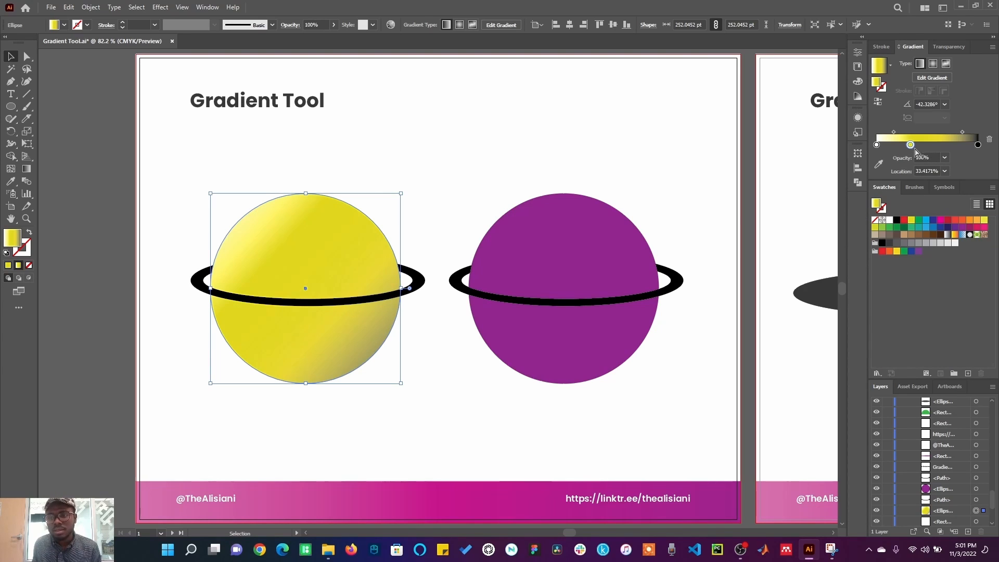
drag(911, 145, 962, 144)
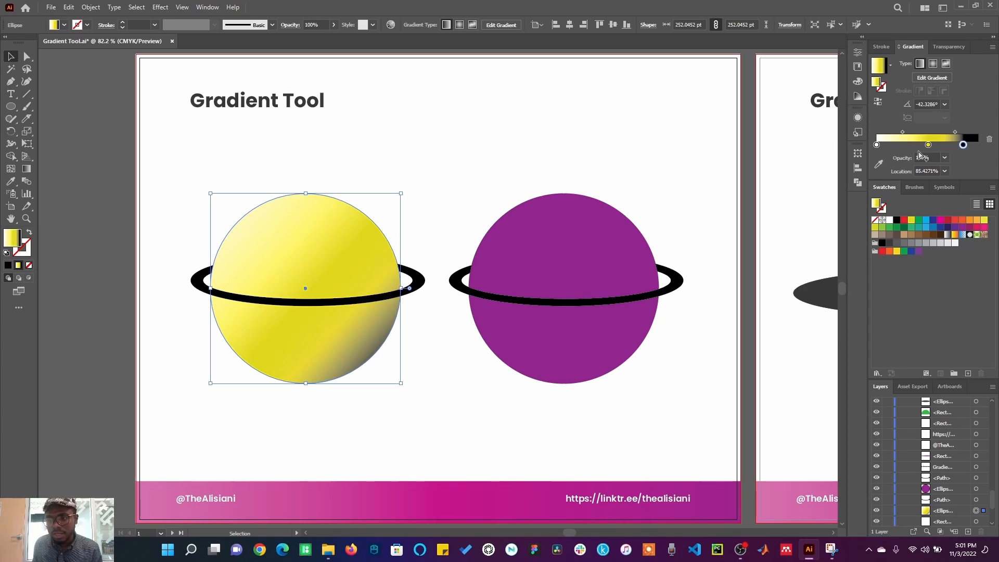
drag(876, 148, 883, 150)
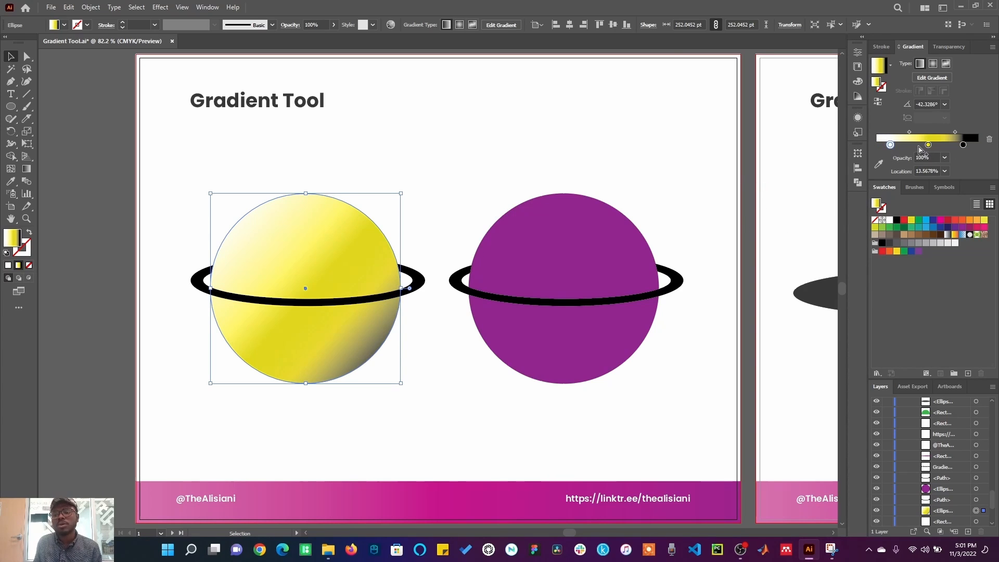
mouse_move(909, 132)
mouse_down()
mouse_move(894, 135)
mouse_move(904, 132)
mouse_up()
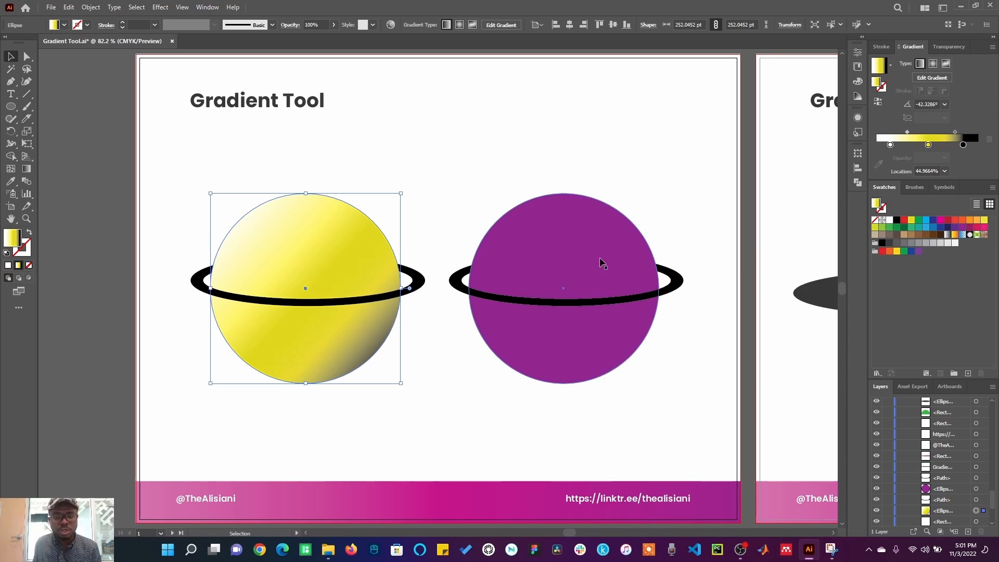
Apply the same linear gradient to the purple circle and recolour its white stop with the red swatch
click(566, 243)
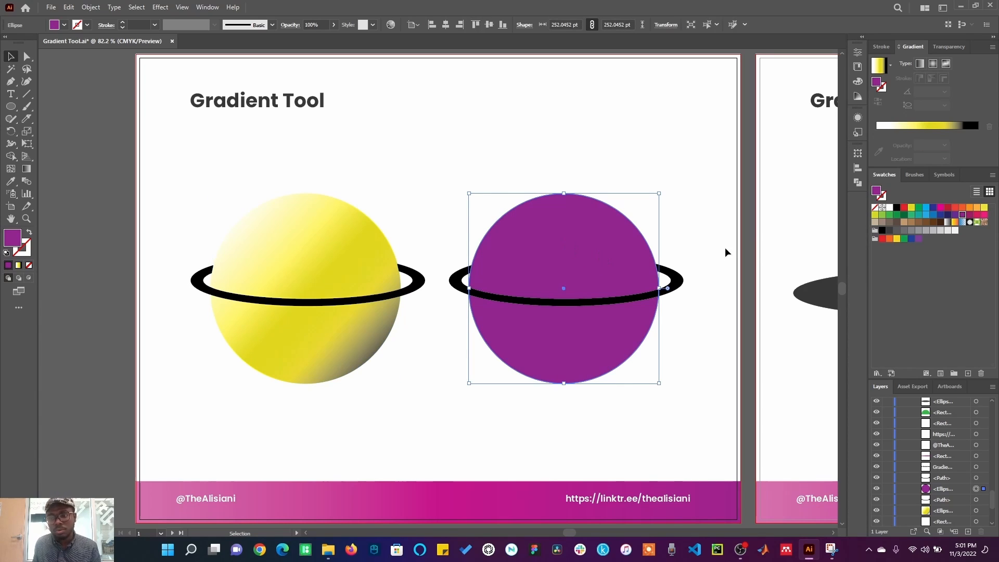
click(892, 125)
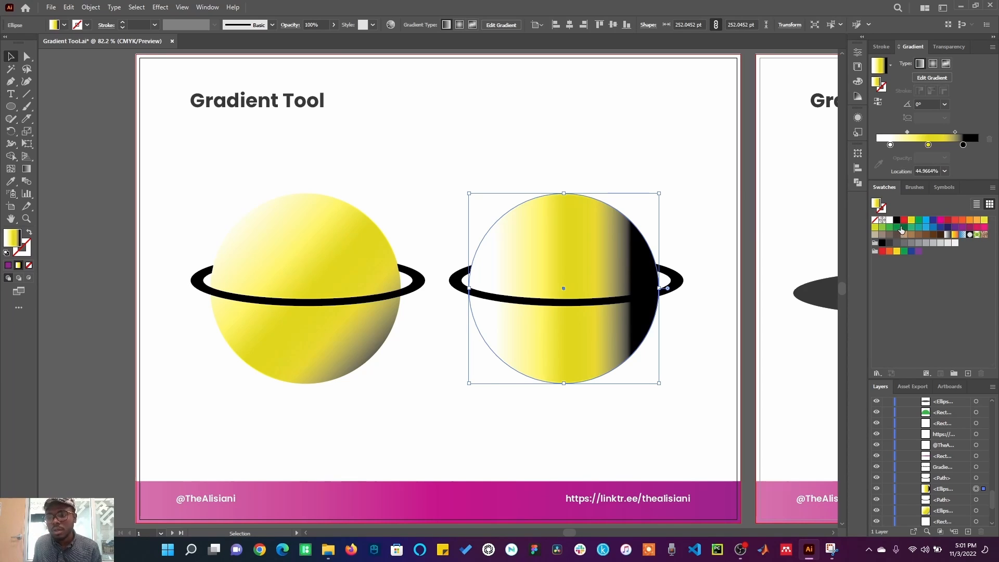
drag(904, 224, 889, 152)
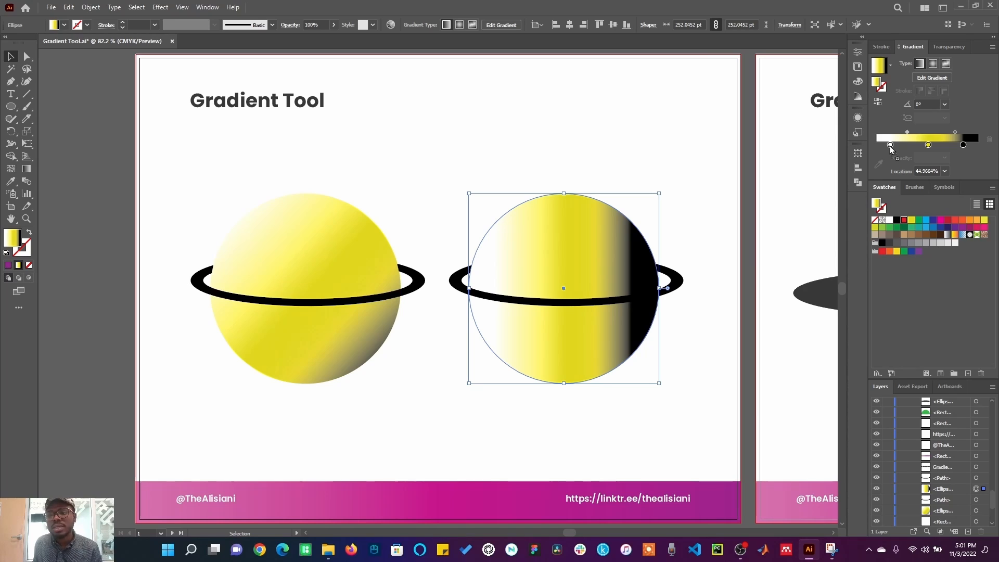
drag(889, 146, 889, 146)
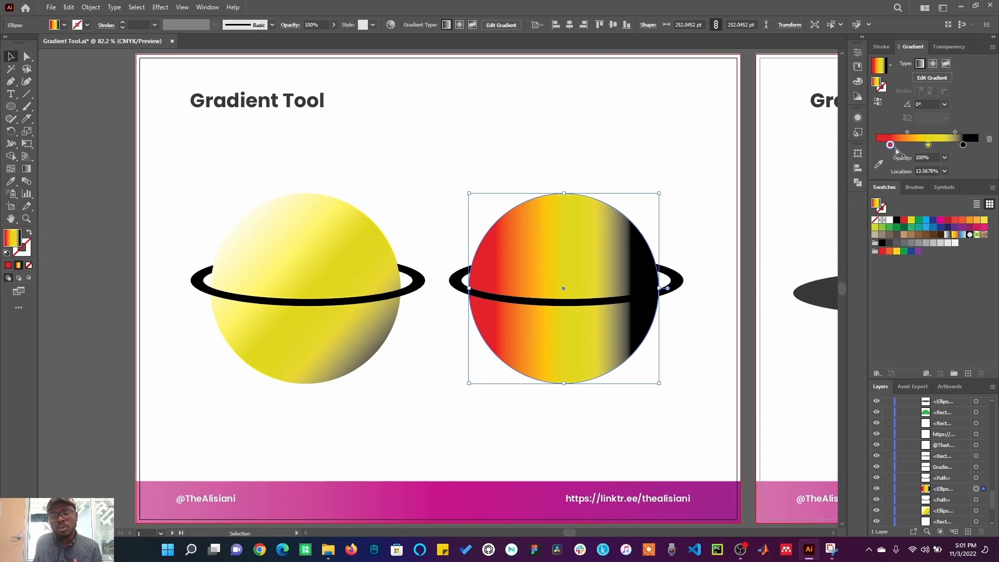
Recolour the gradient's yellow middle stop dark brown by mixing a colour, and replace that with a dark red swatch
click(928, 146)
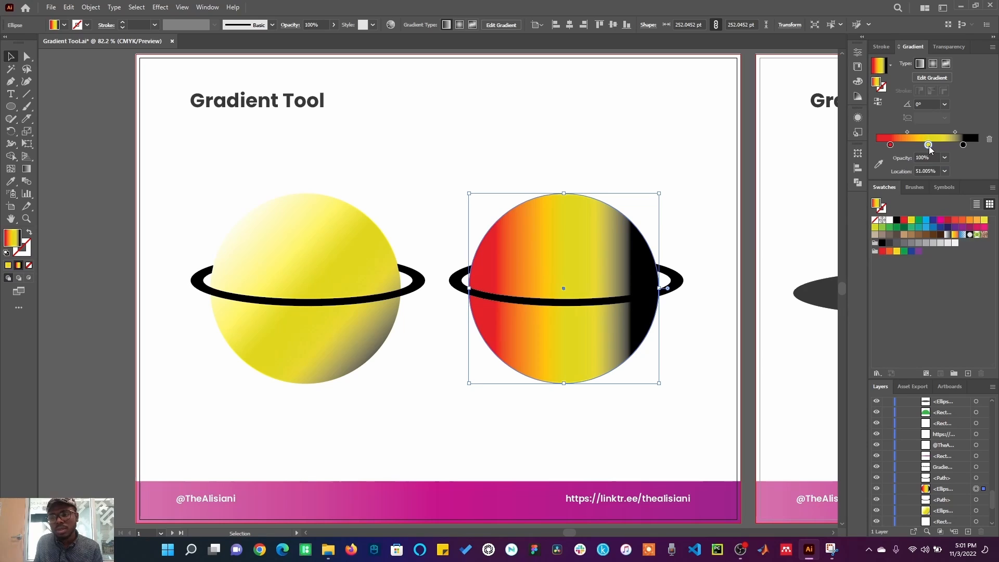
double_click(929, 146)
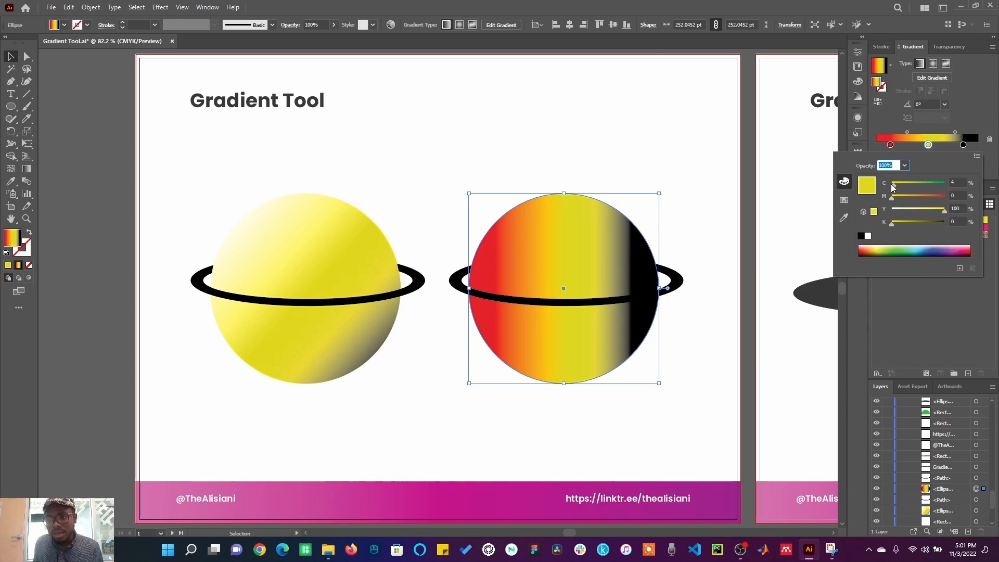
drag(893, 188, 906, 198)
click(881, 249)
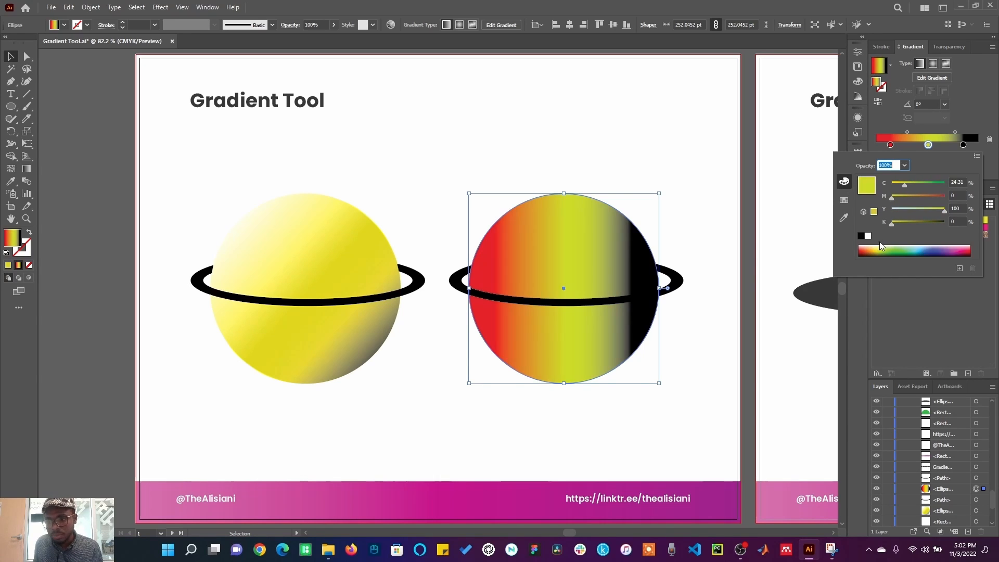
mouse_move(879, 247)
mouse_down()
mouse_move(940, 250)
mouse_move(866, 239)
mouse_up()
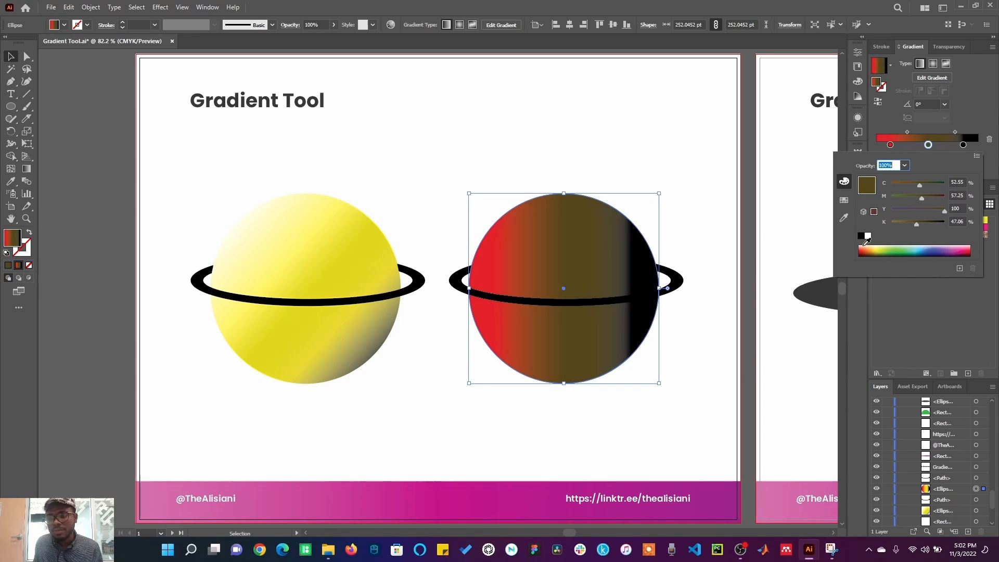
click(844, 202)
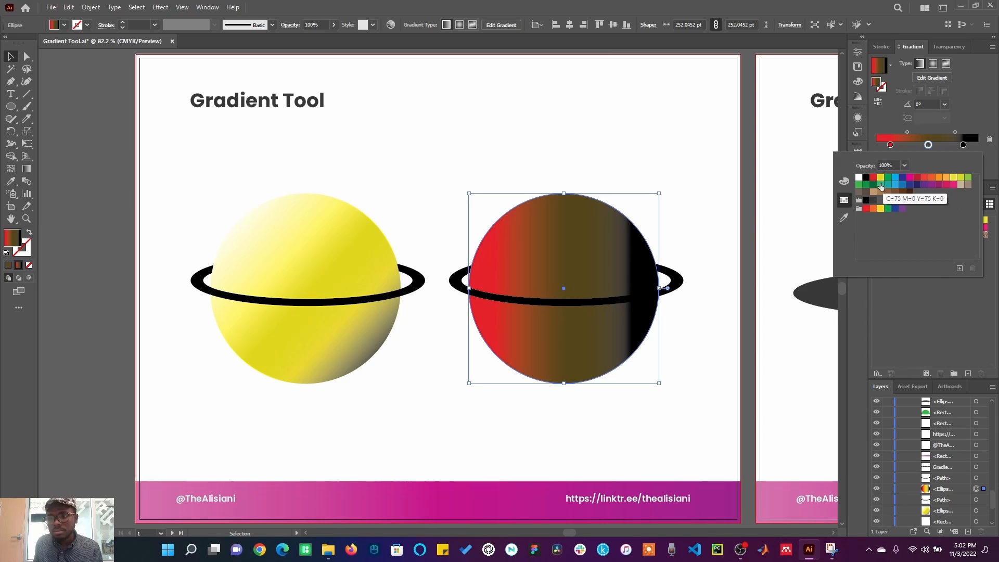
click(917, 178)
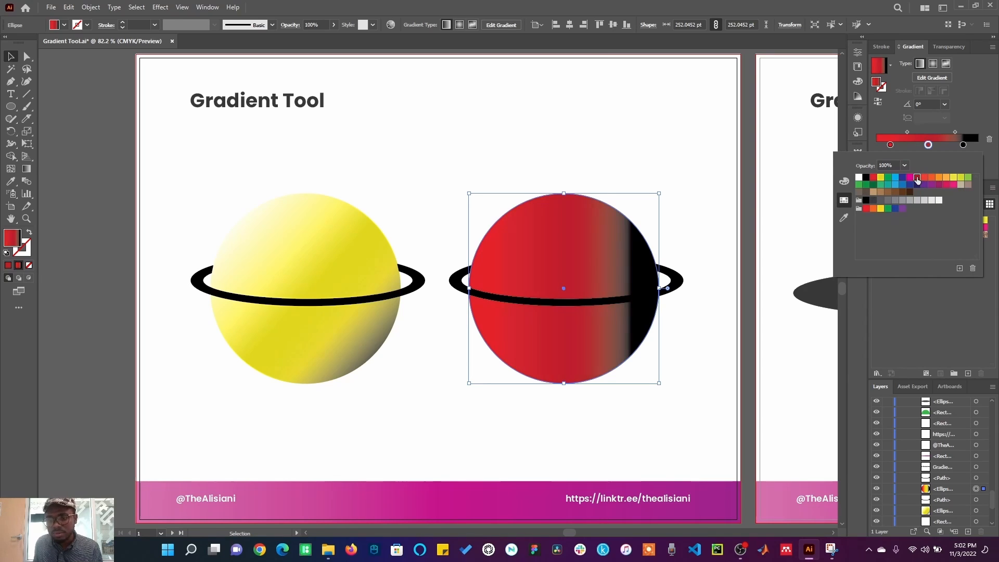
Sample colours for the middle stop from the white artboard, the purple end of the footer band and the dark grey canvas
click(846, 219)
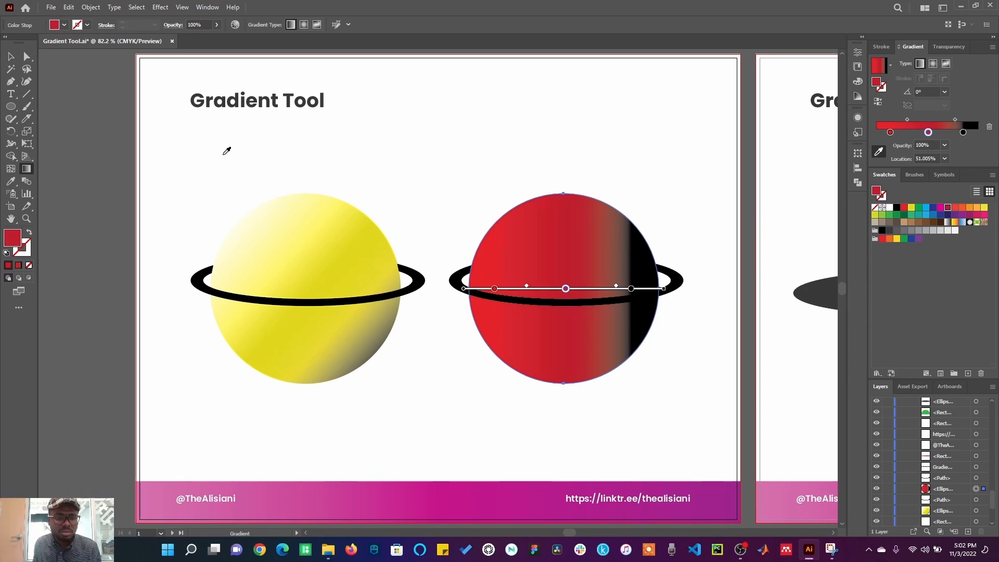
click(227, 151)
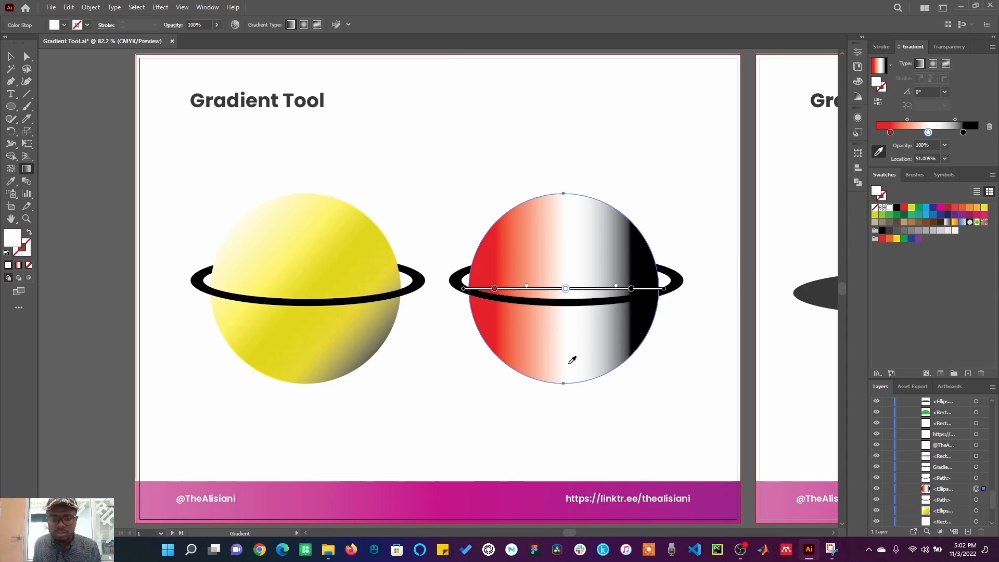
click(727, 493)
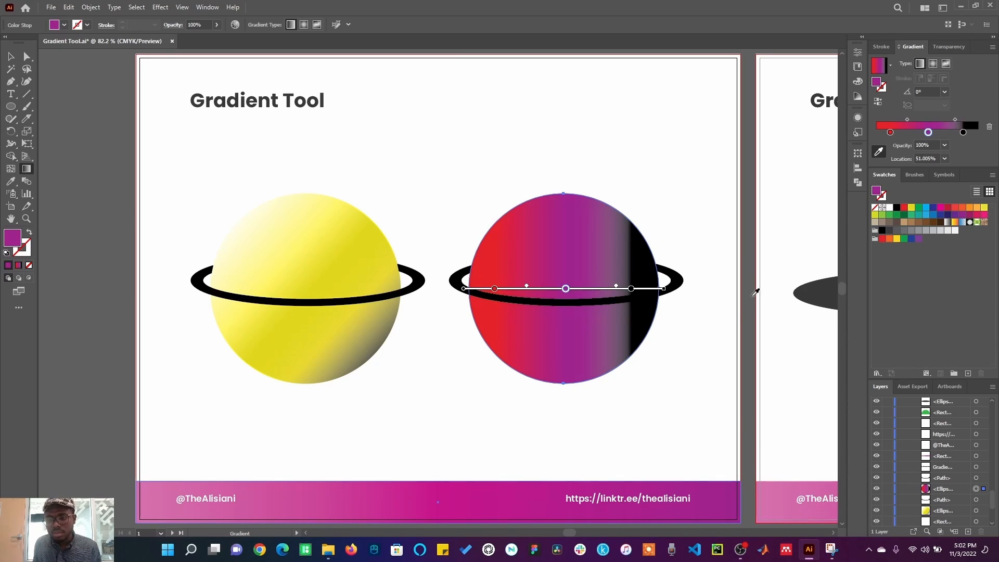
click(118, 154)
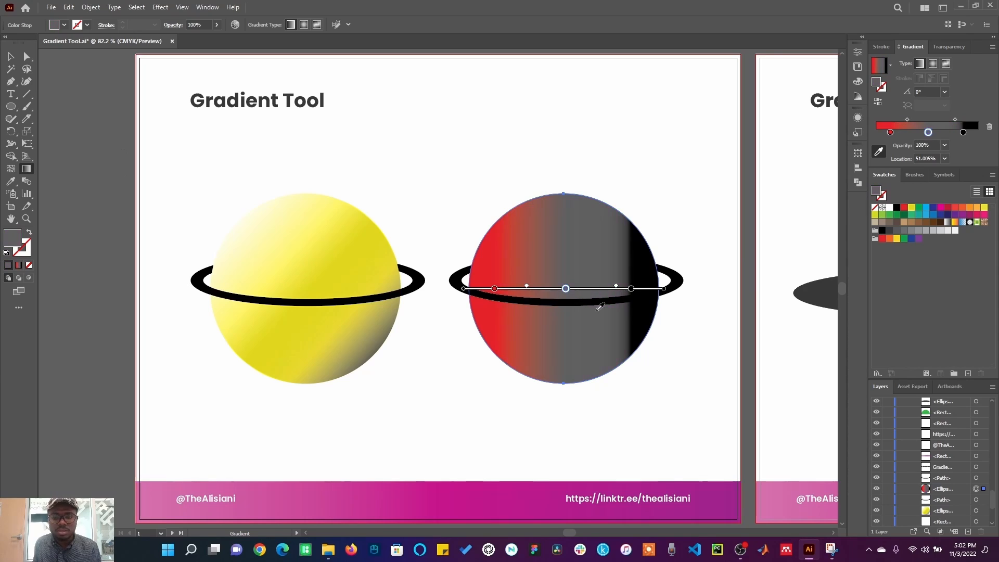
Move the black stop to 100% and recolour it white, shift the grey stop to about 46%, and redraw the gradient almost horizontally across the circle
click(963, 132)
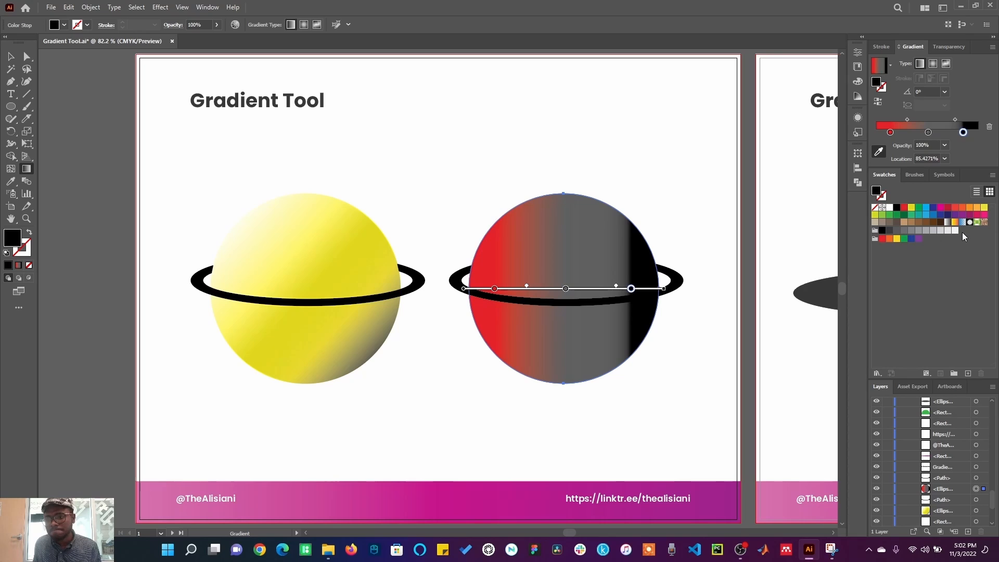
drag(963, 130, 988, 139)
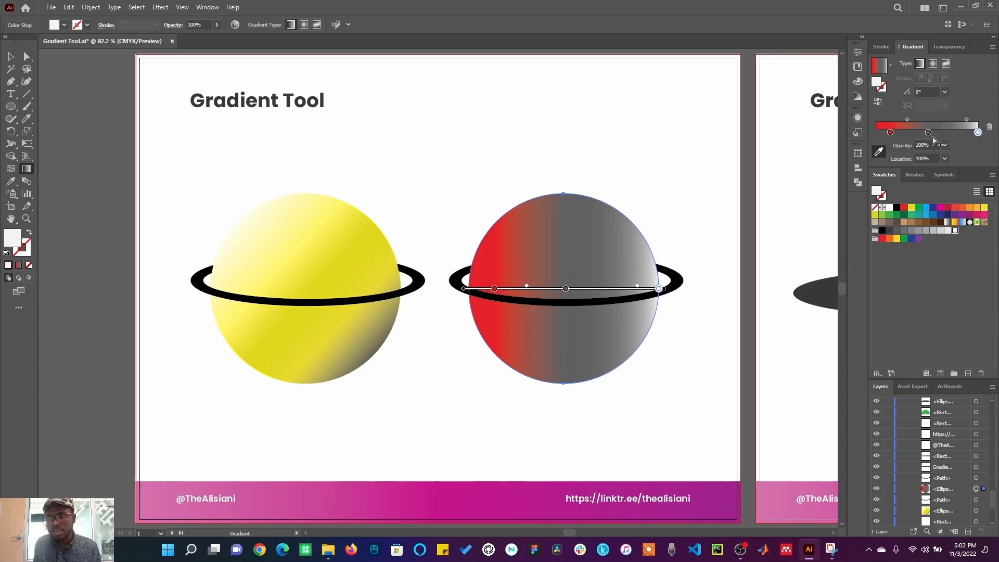
drag(927, 132, 923, 132)
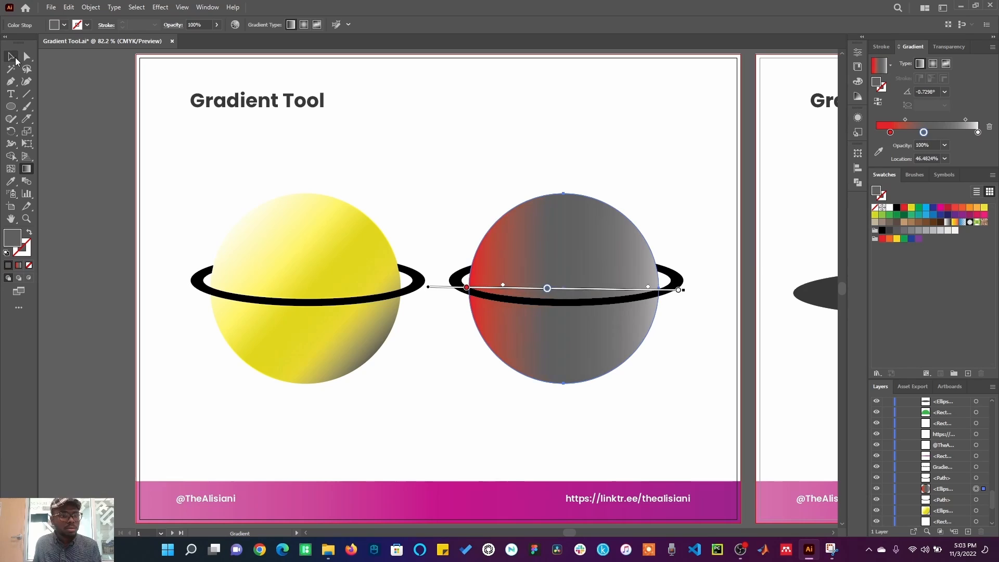
click(14, 57)
click(776, 337)
Bring the Gradients Swatches artboard into view and open the Brights gradient swatch library
key(ctrl+0)
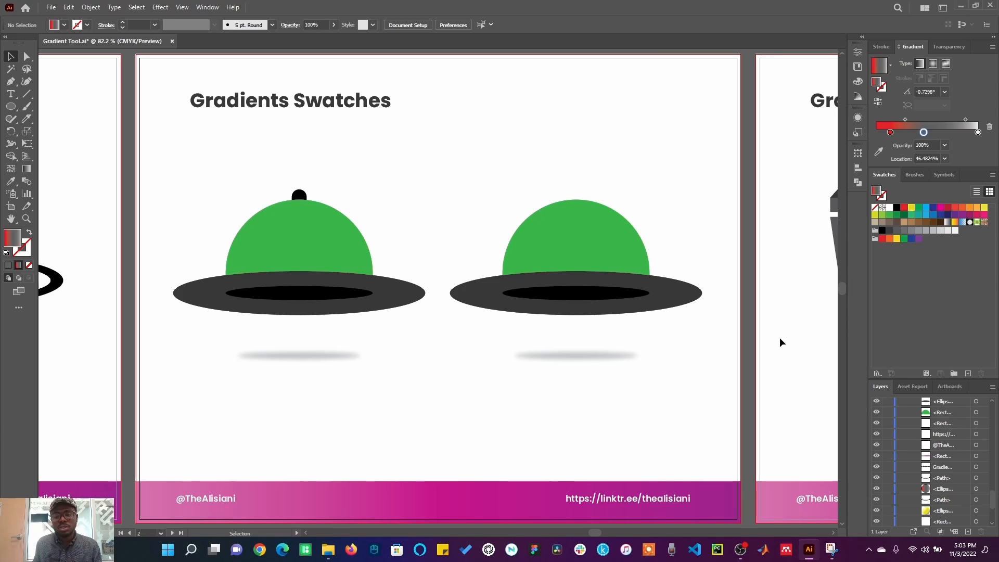
click(879, 370)
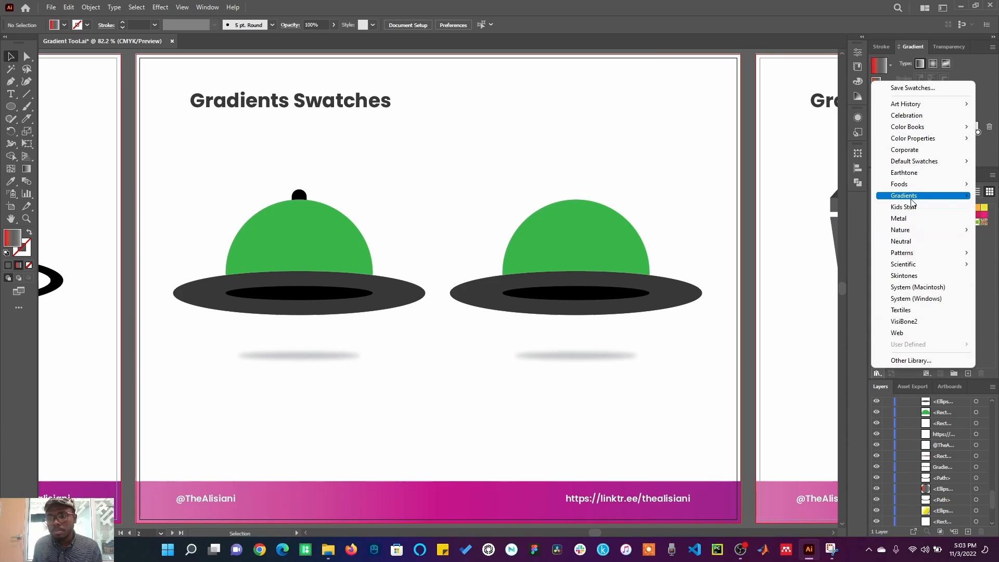
mouse_move(911, 202)
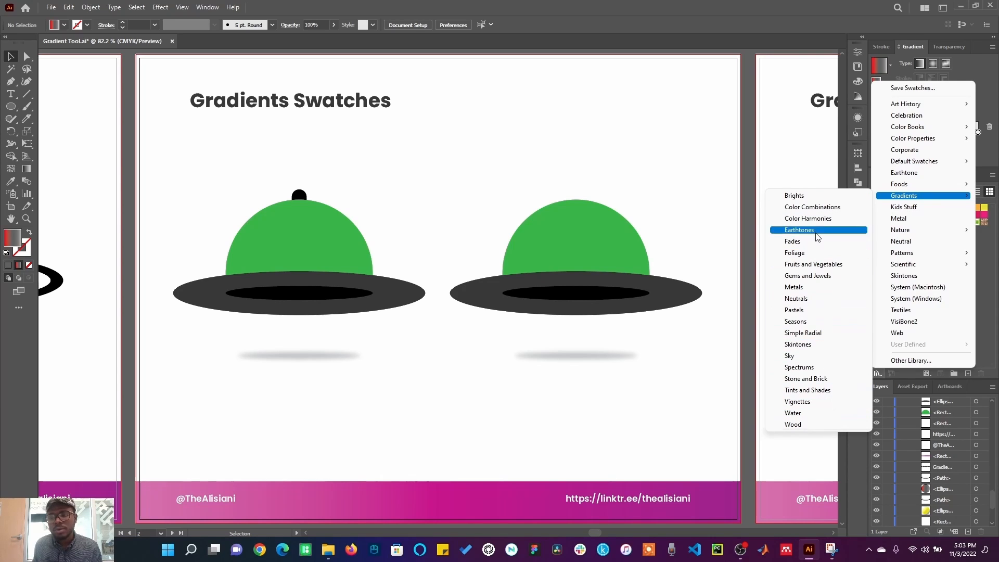
click(811, 197)
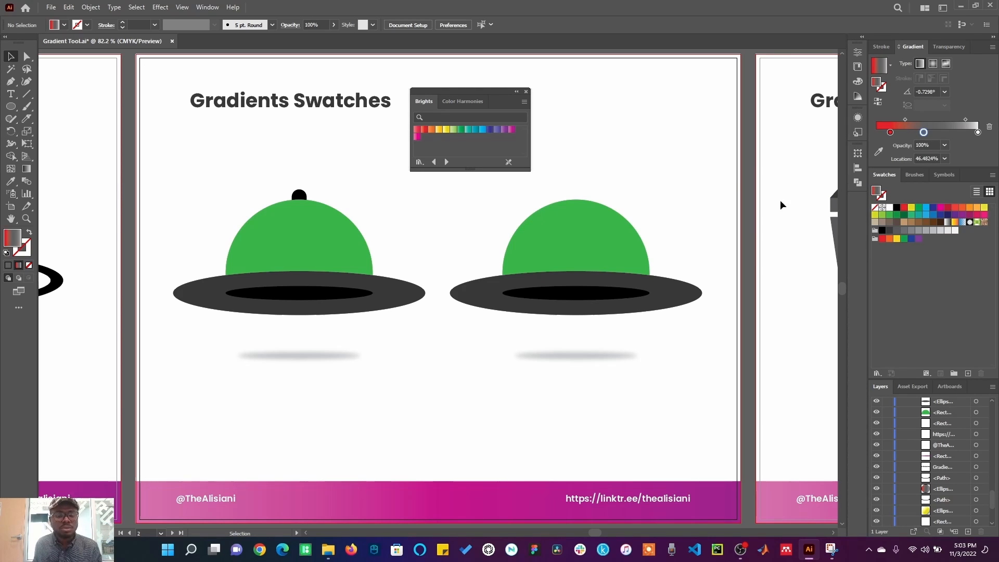
Page through the gradient swatch libraries and load the Skintones library
click(447, 161)
click(447, 161)
click(447, 161)
click(447, 161)
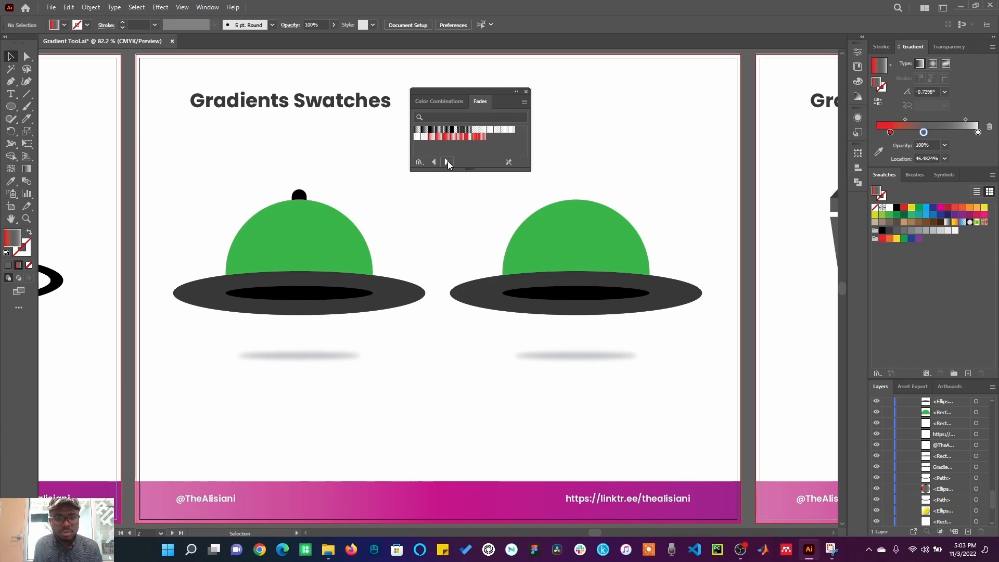
click(448, 161)
click(447, 161)
click(450, 162)
click(447, 161)
click(446, 161)
click(447, 161)
click(447, 161)
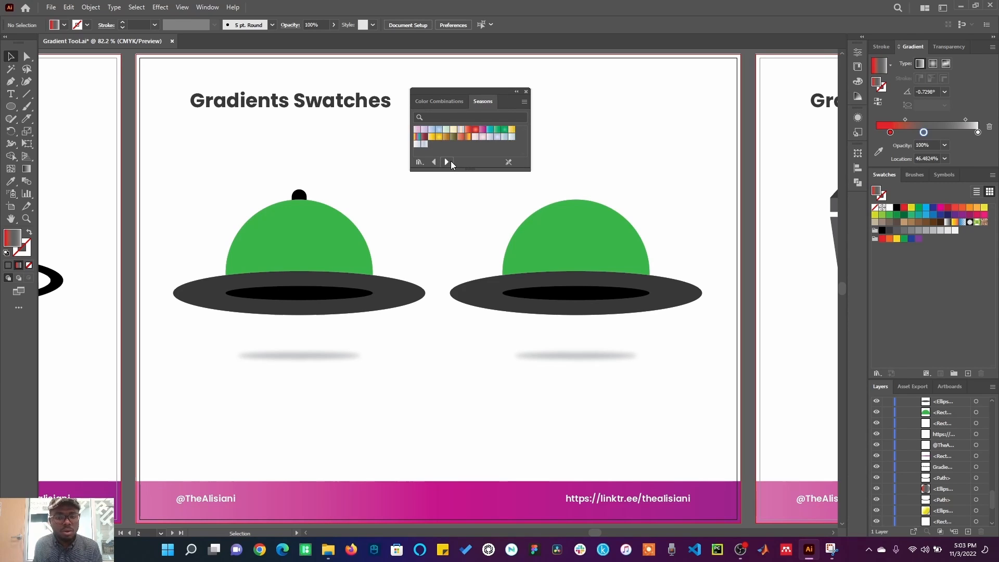
click(446, 161)
click(446, 162)
click(446, 162)
click(447, 161)
click(448, 161)
click(447, 162)
click(447, 162)
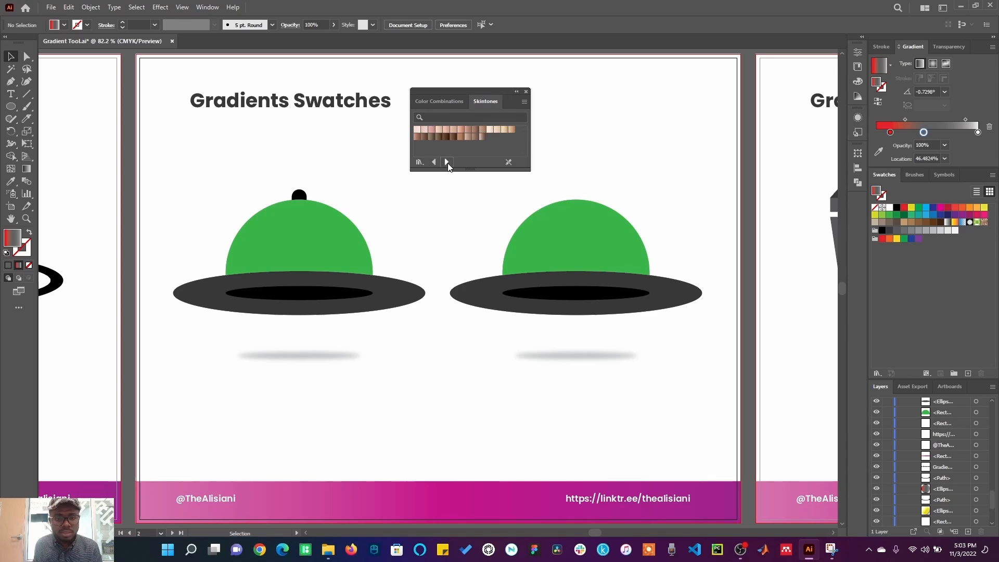
click(436, 162)
click(436, 162)
Fill the first hat's green dome with a dark brown Skintones gradient and its top knob with a pale pink one
click(293, 247)
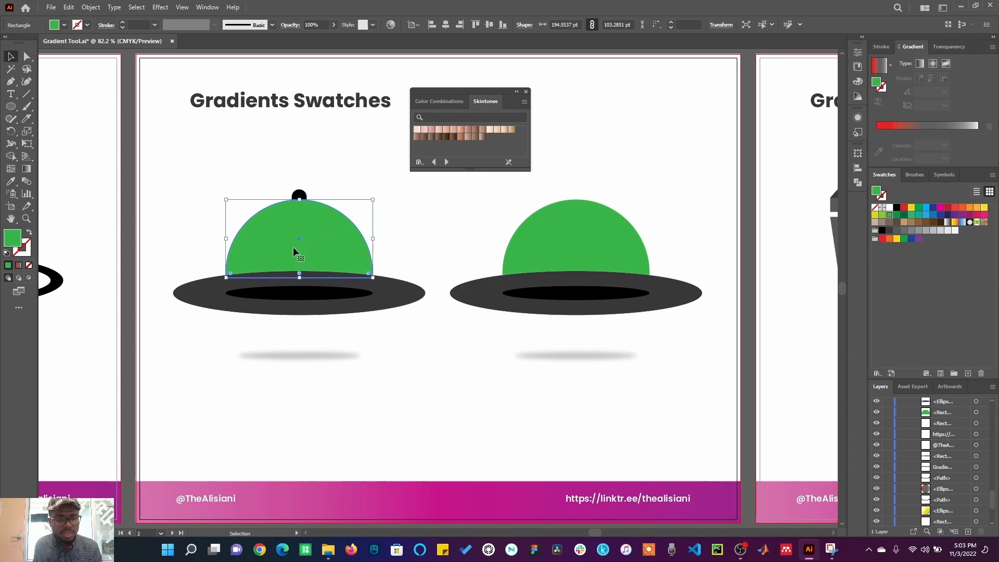
click(453, 136)
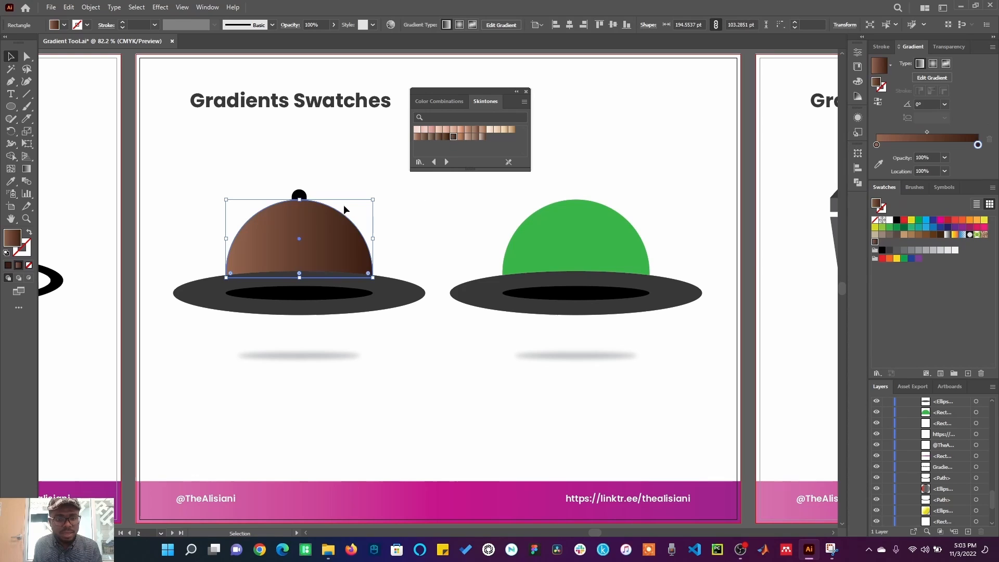
click(417, 129)
Fill the first hat's brim with the Skintone 19 gradient and change its dome to a lighter tan Skintones gradient
click(395, 295)
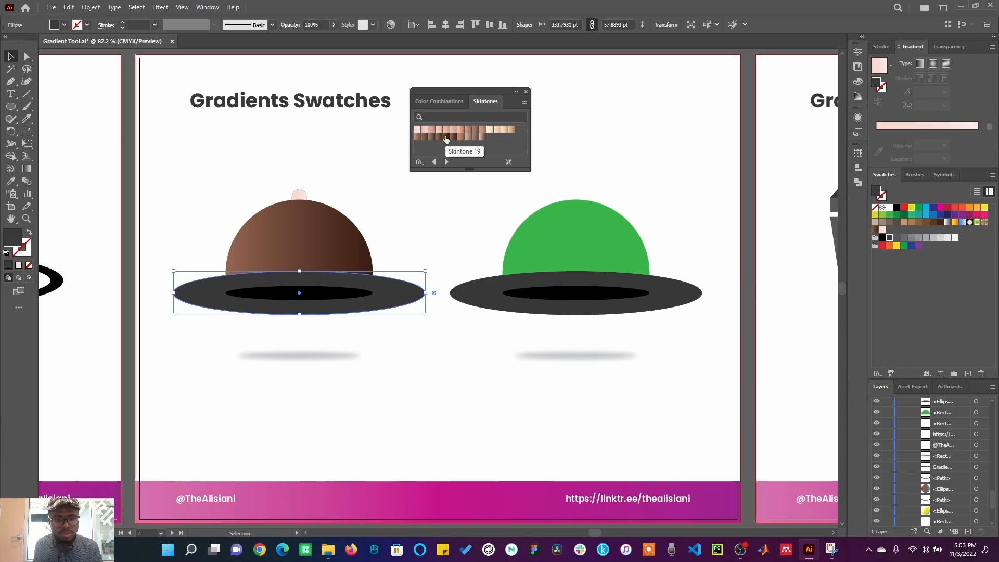
click(446, 136)
click(305, 245)
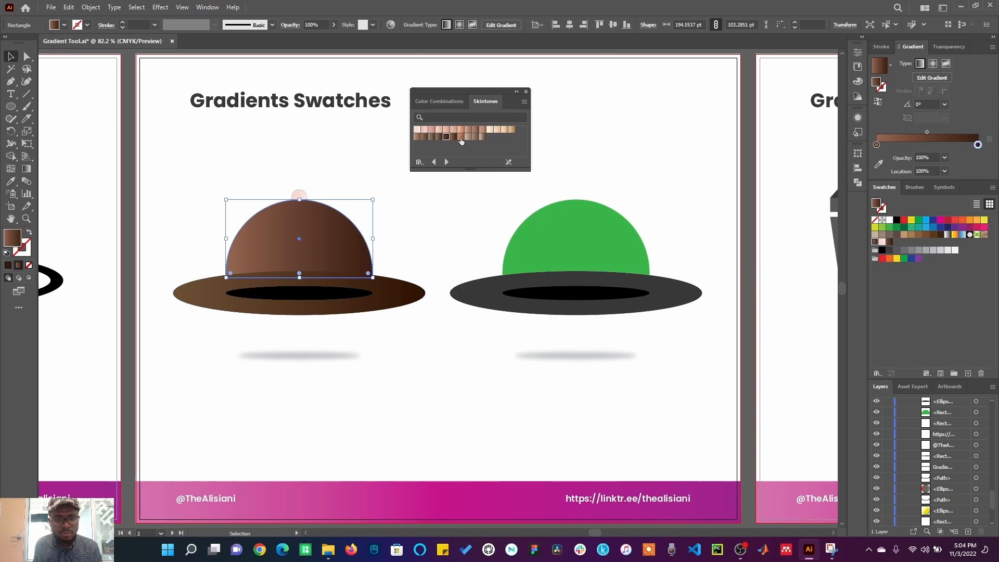
click(460, 137)
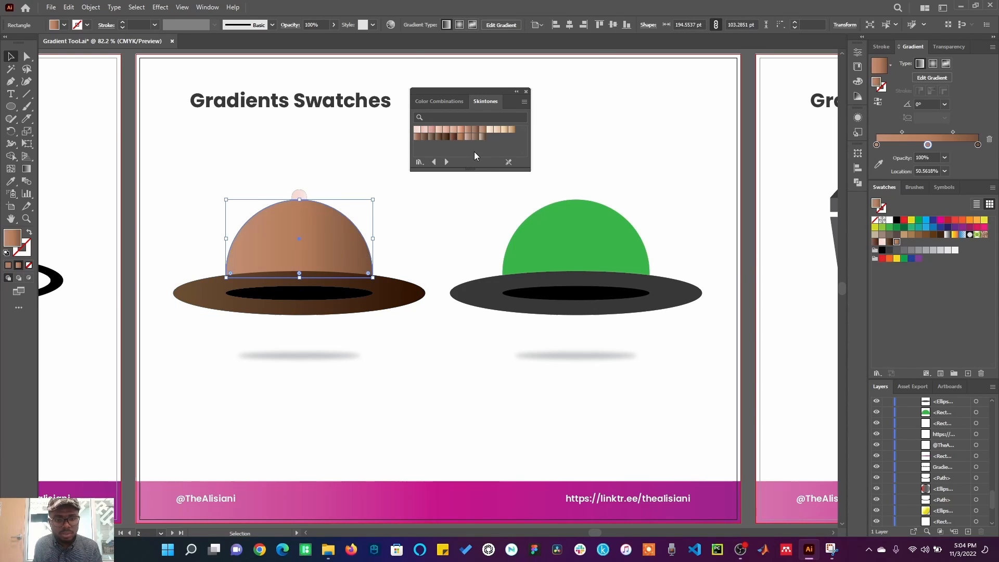
Load the Fruits and Vegetables gradient library and fill the second hat's green dome with a coral-to-orange gradient from it
click(444, 217)
click(551, 226)
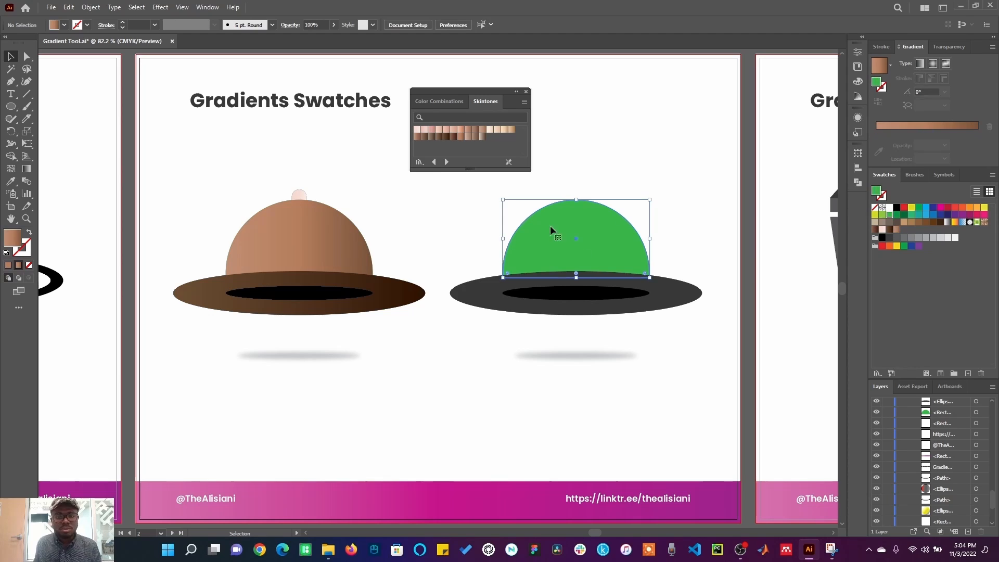
click(433, 162)
click(432, 163)
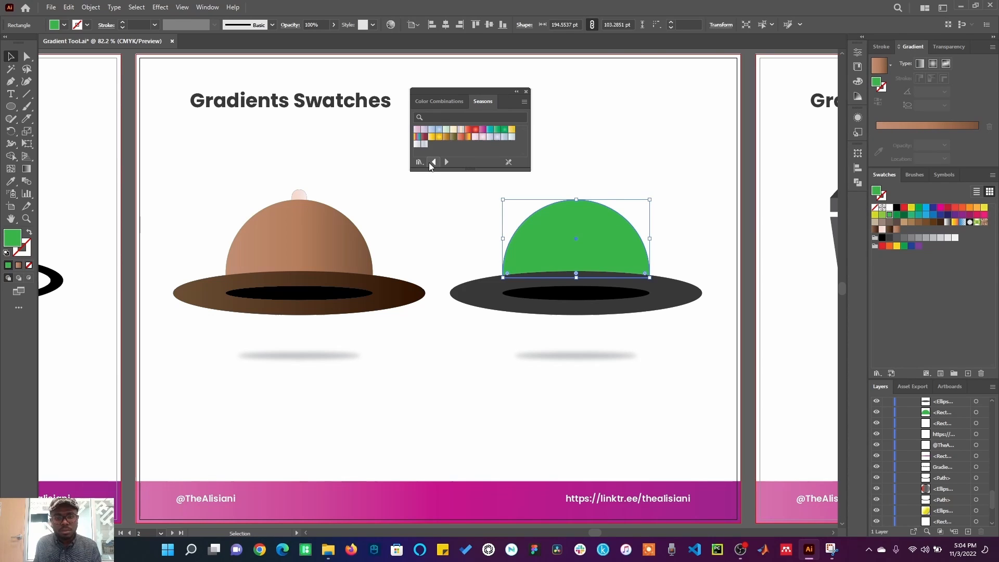
click(432, 162)
click(431, 162)
click(432, 162)
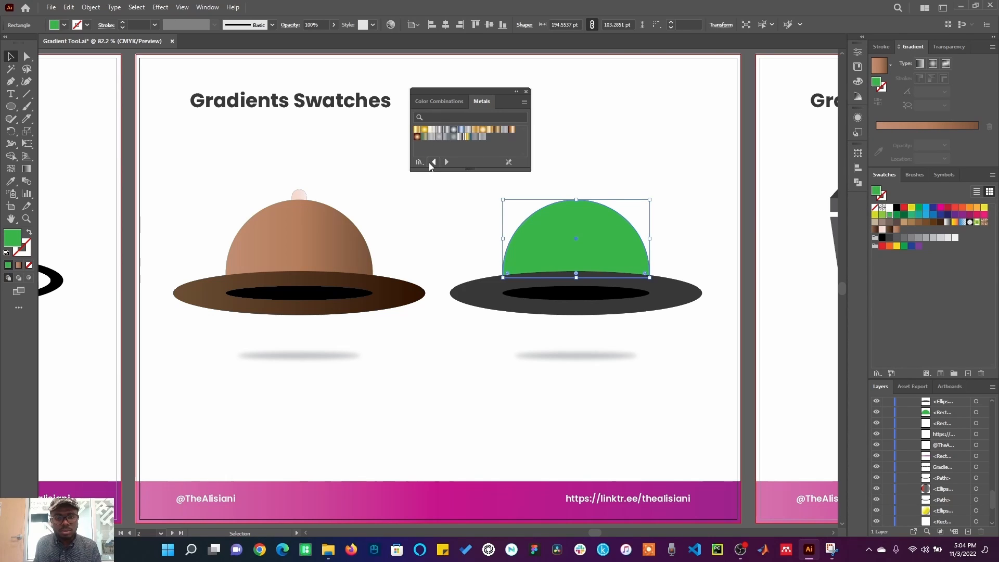
click(433, 162)
click(432, 162)
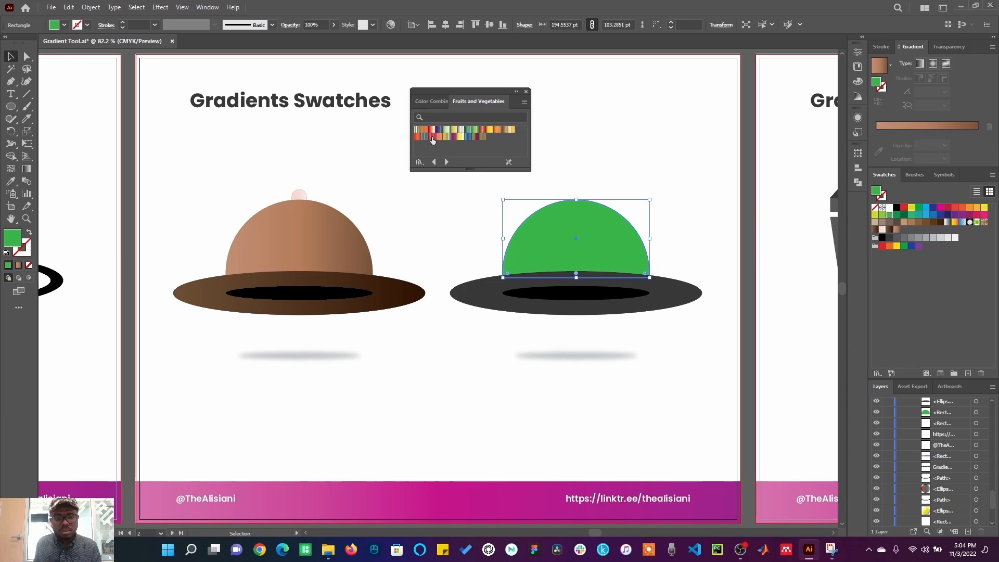
click(432, 137)
click(438, 138)
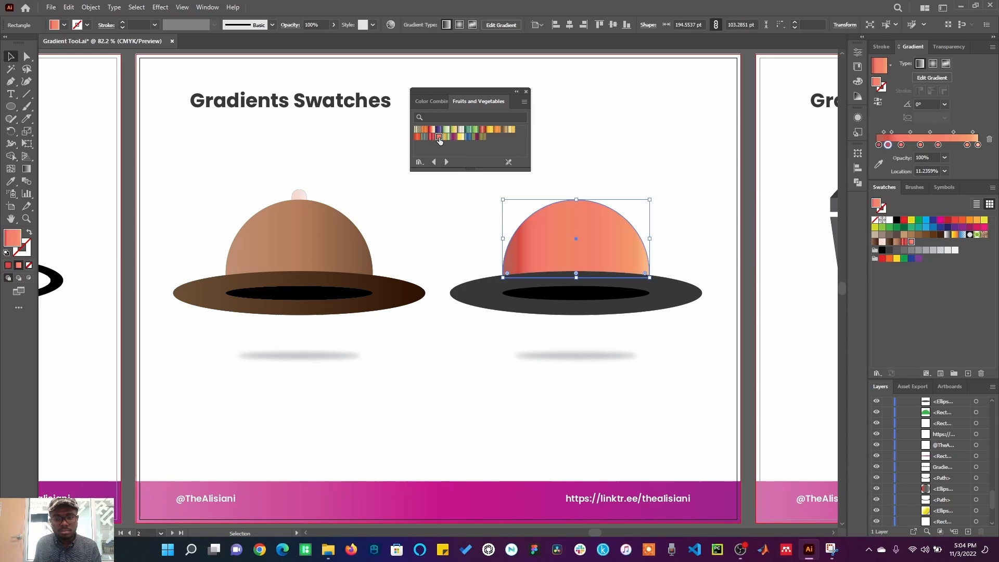
Fill the second hat's dark grey brim with a red-orange Fruits and Vegetables gradient
click(462, 225)
click(637, 283)
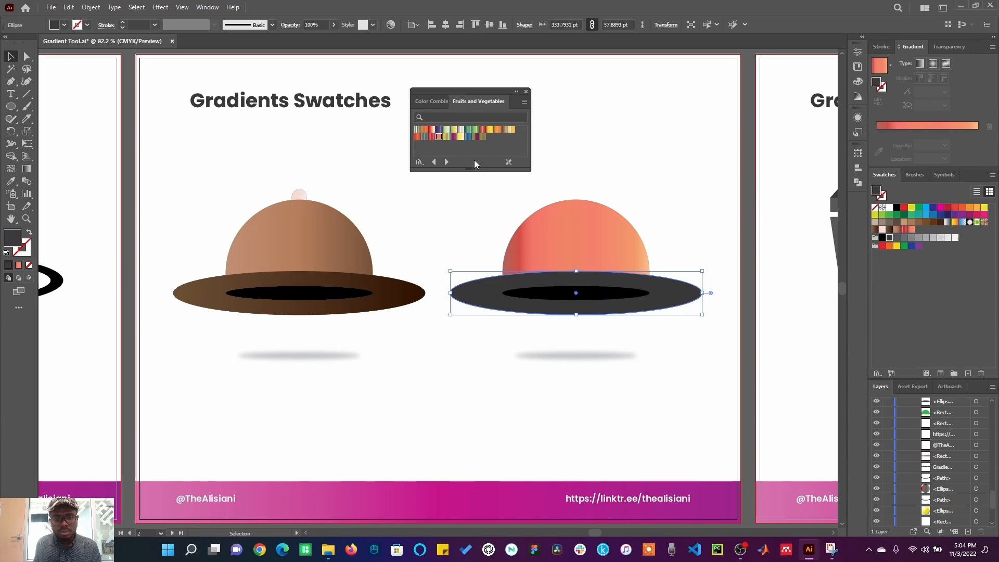
click(417, 136)
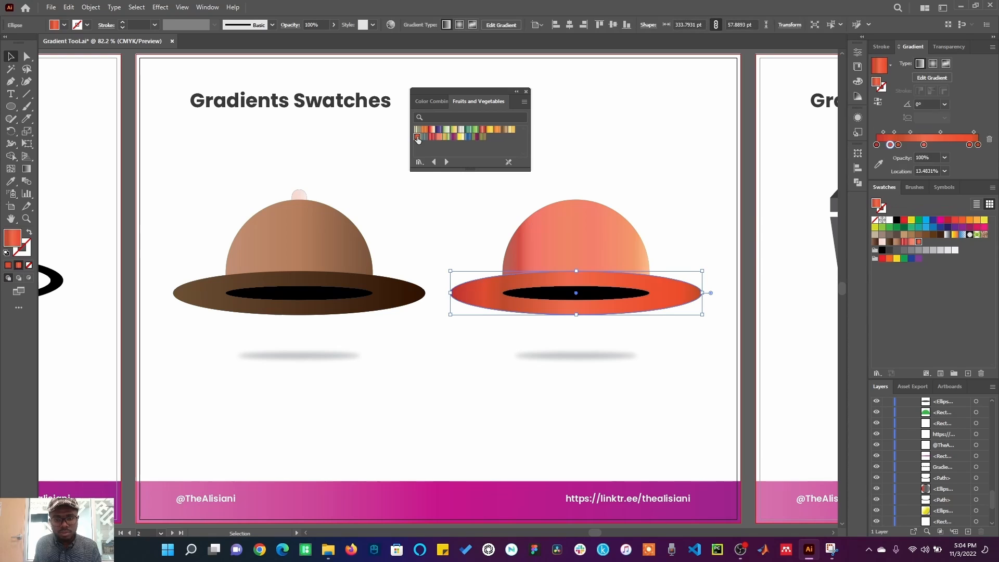
click(438, 233)
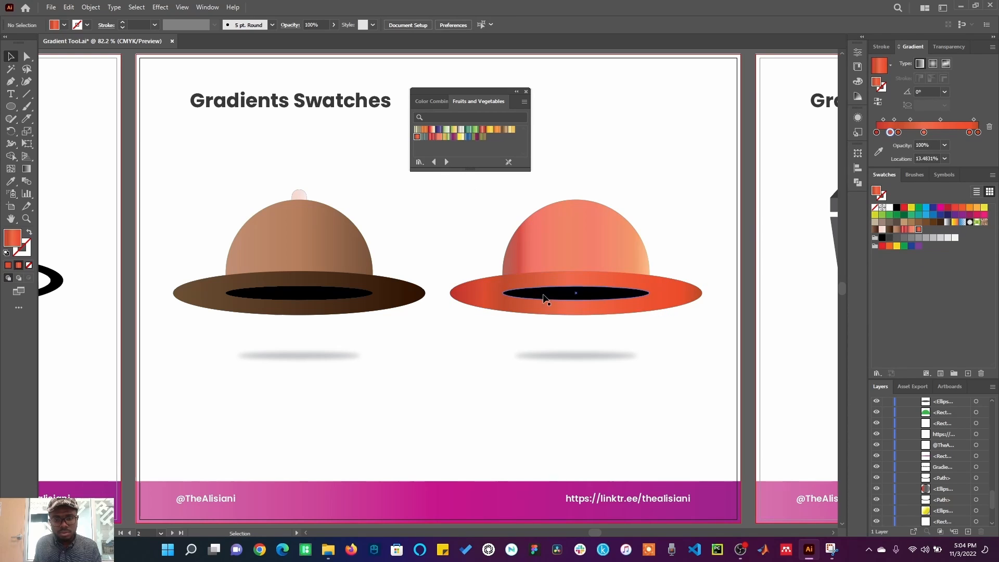
Load the Foliage gradient library, fill the second hat's brim with the beige Foliage 19 gradient, and close the library
click(515, 279)
click(446, 162)
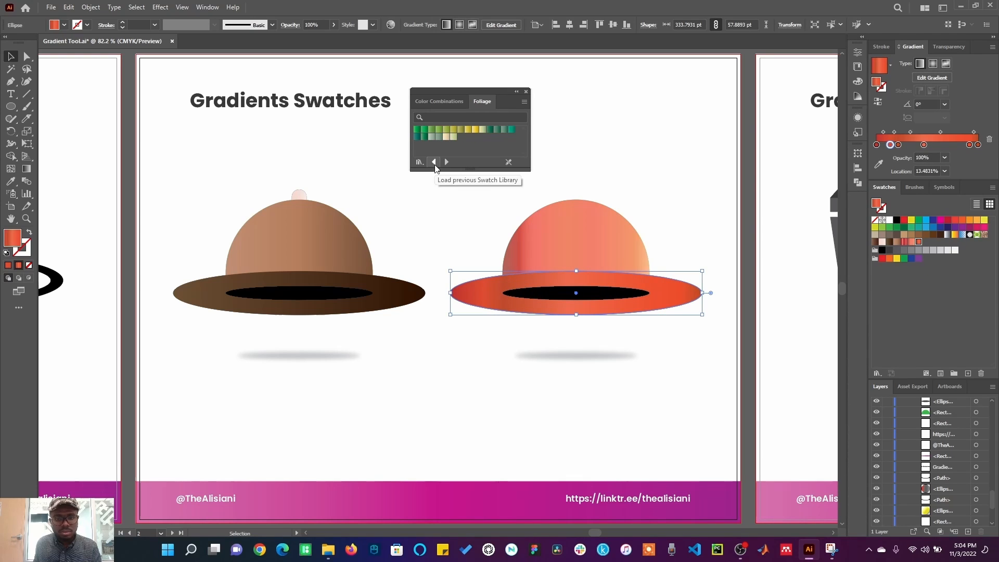
click(446, 162)
click(446, 162)
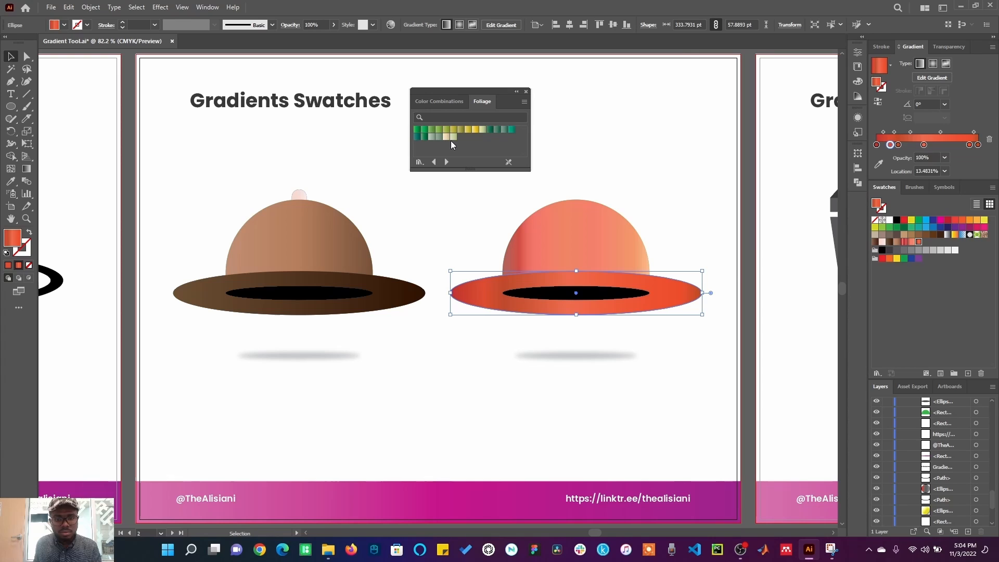
click(450, 137)
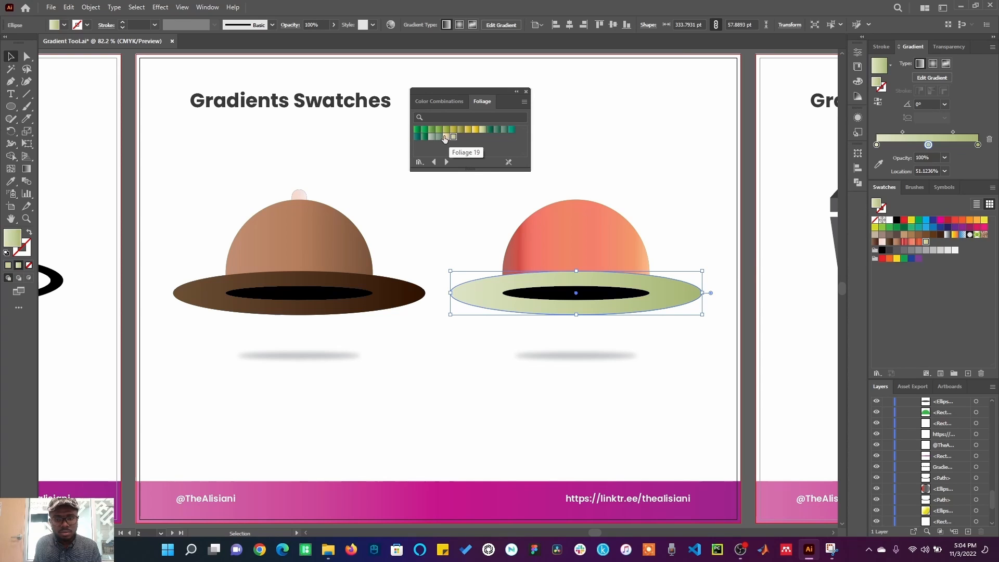
click(445, 137)
click(439, 222)
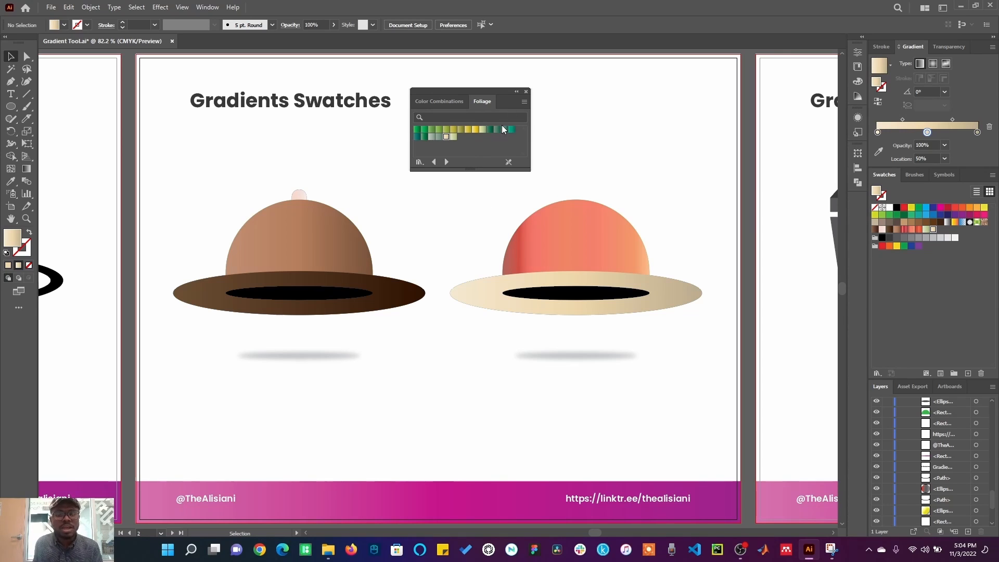
click(526, 92)
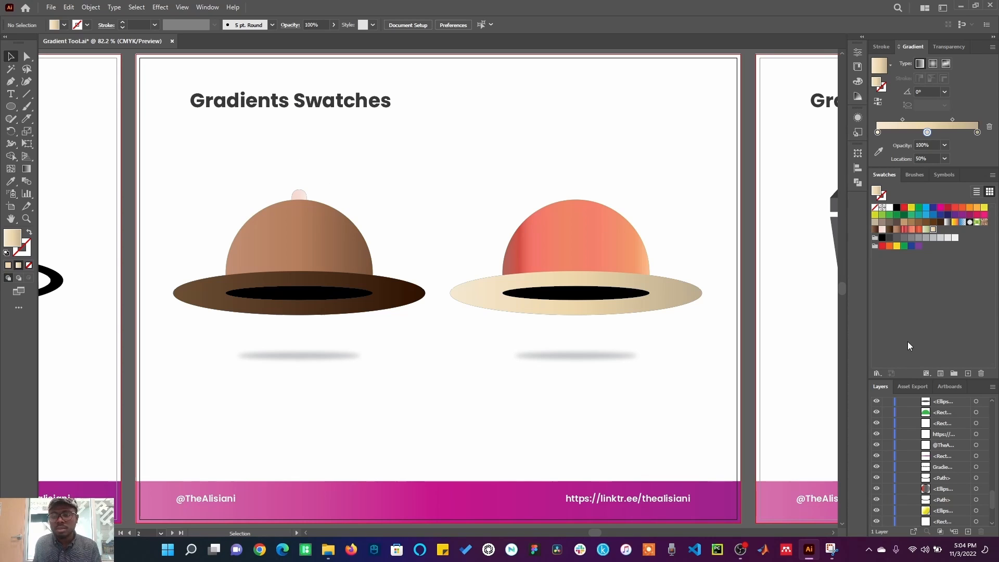
Reopen the Brights gradient library, page through the libraries that follow it, and close them
click(877, 374)
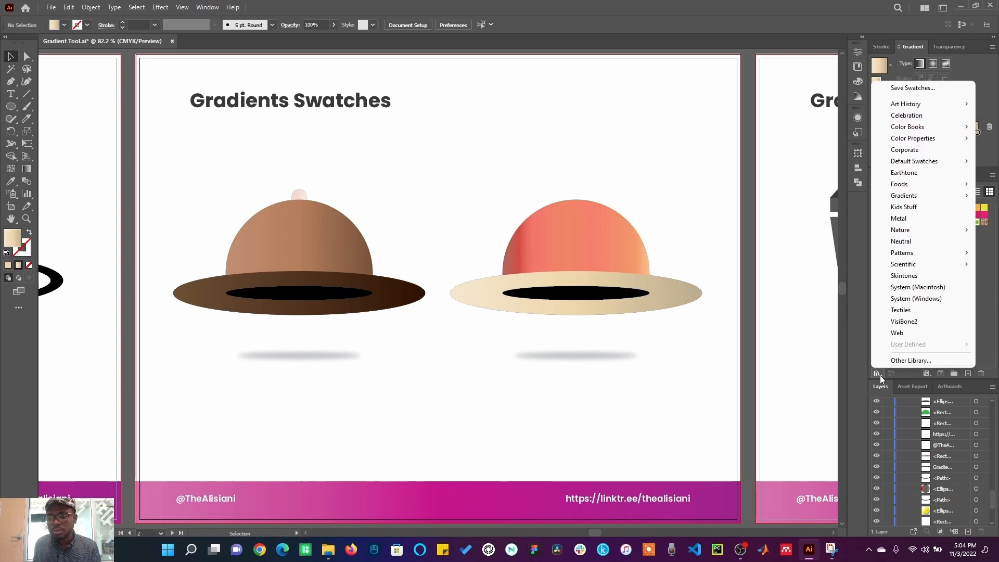
mouse_move(911, 198)
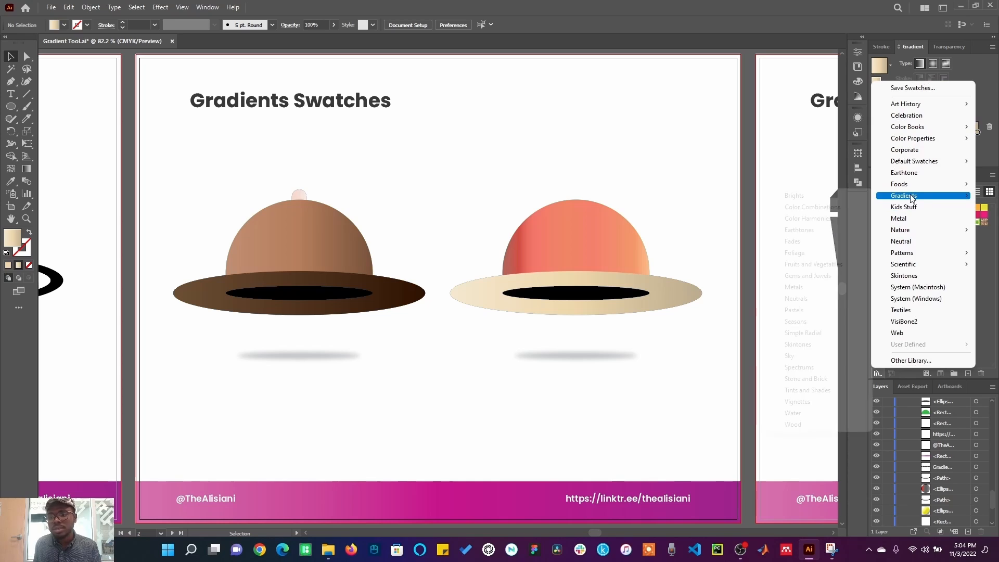
click(845, 196)
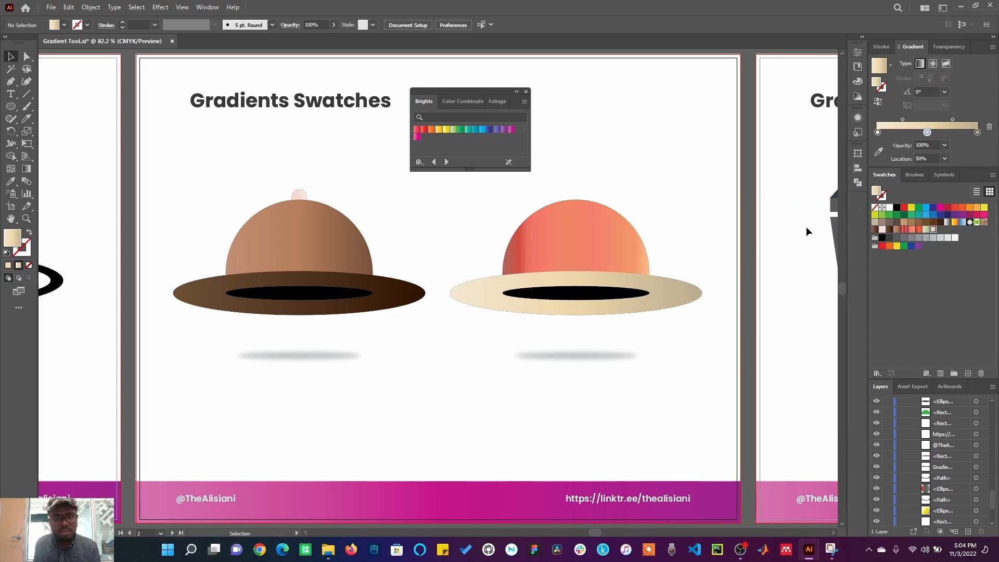
click(447, 161)
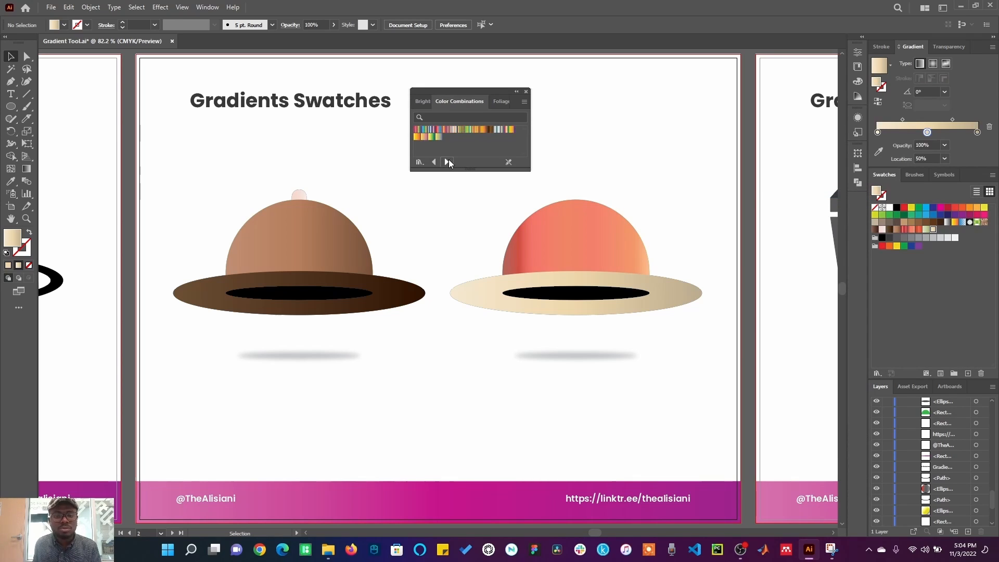
click(447, 161)
click(447, 161)
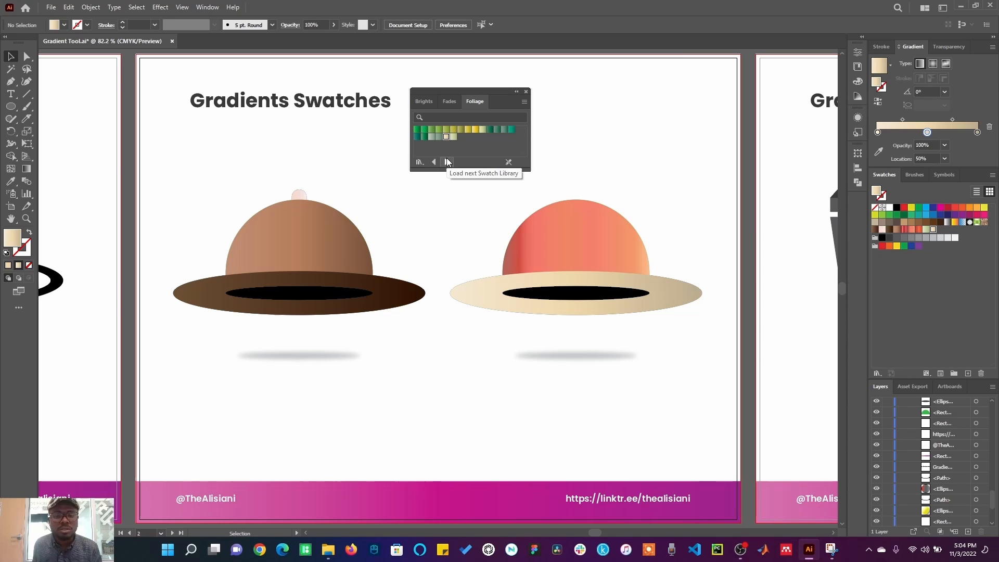
click(526, 92)
On the Gradient type artboard, give the FREEFORM cup's body a freeform gradient and add five white colour points inside it
click(800, 220)
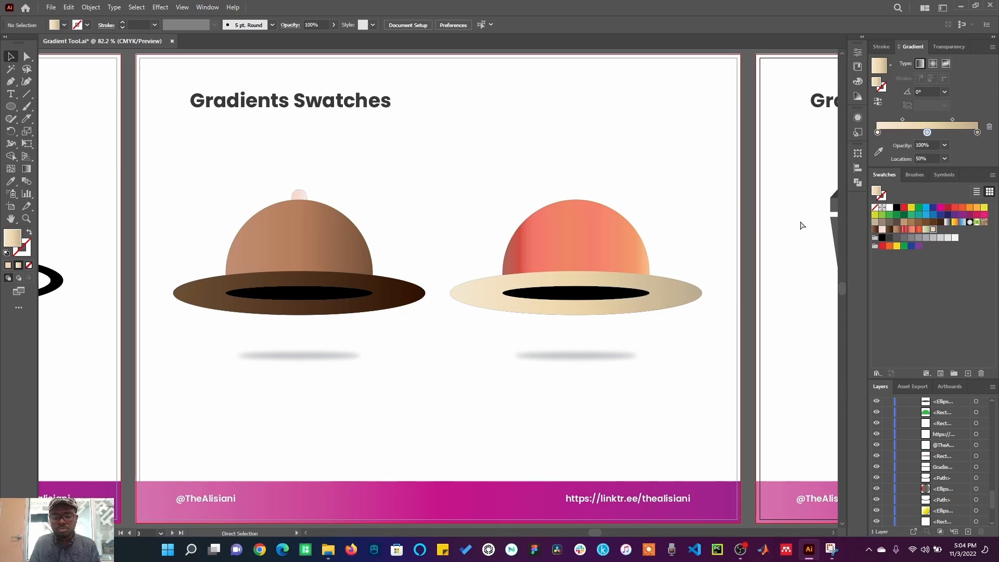
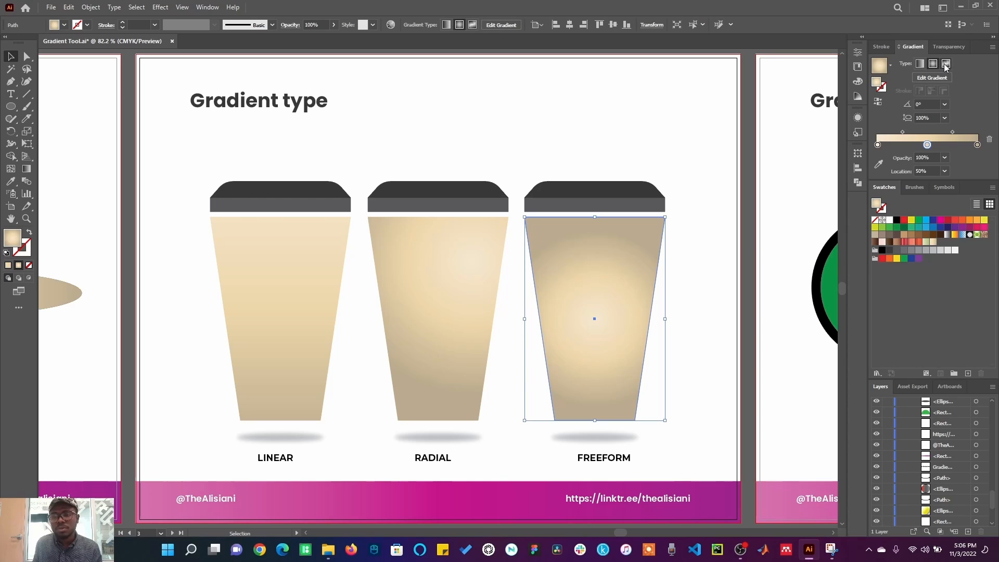
click(946, 64)
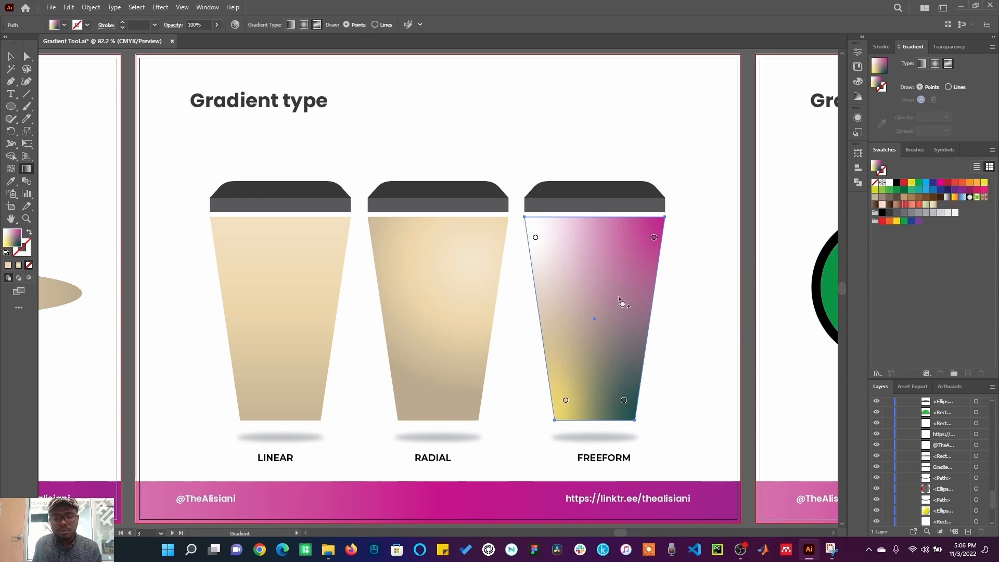
click(575, 285)
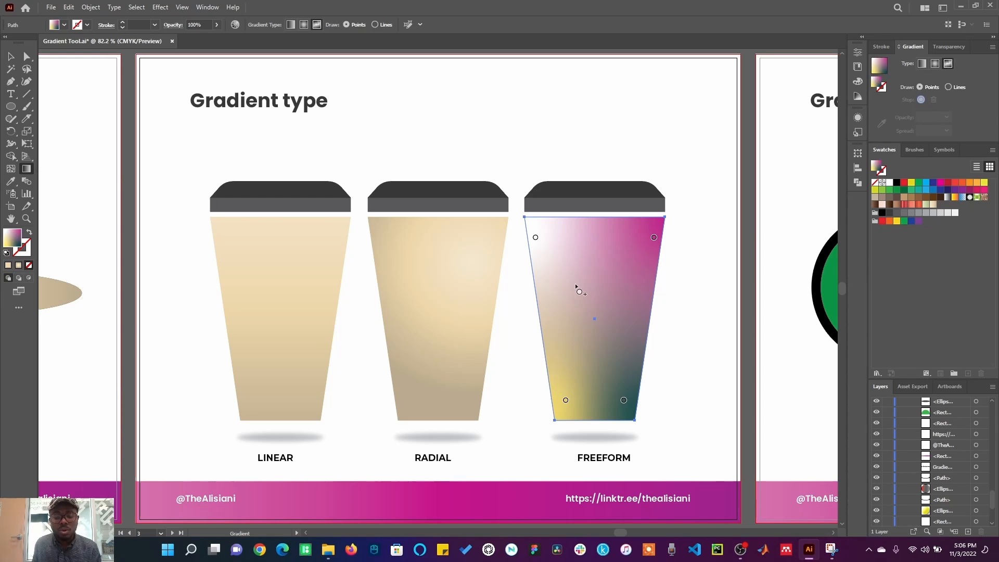
click(615, 244)
click(613, 302)
click(589, 366)
click(555, 318)
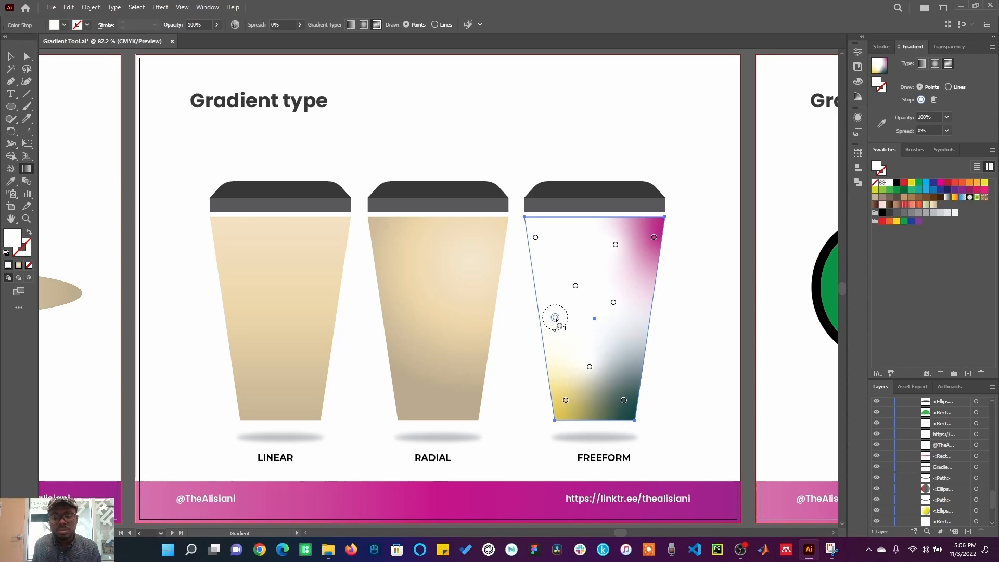
Add a white point near the FREEFORM cup's lower-right edge, and recolour its upper points grey-brown, tan and red from left to right
click(624, 342)
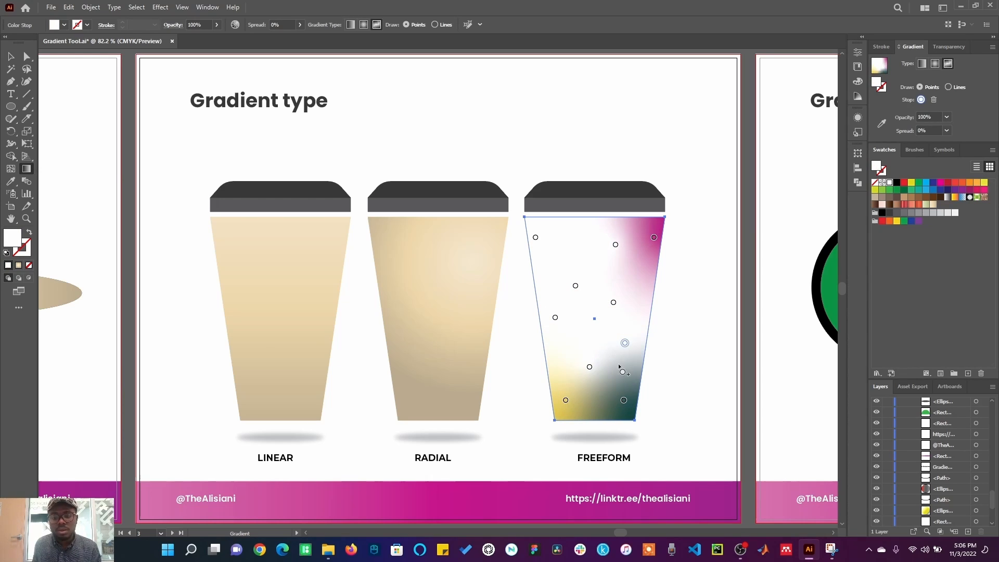
click(535, 237)
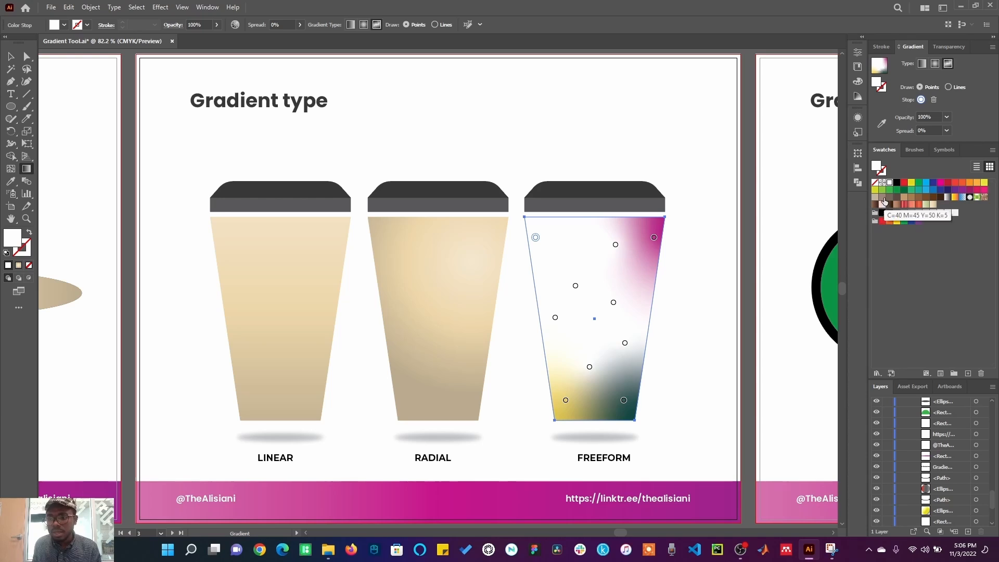
click(888, 197)
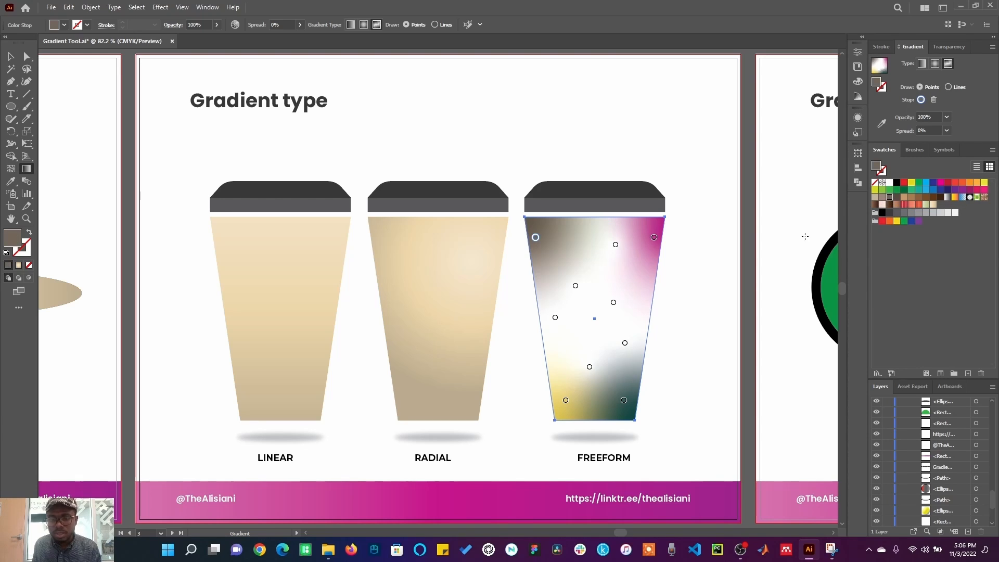
click(616, 244)
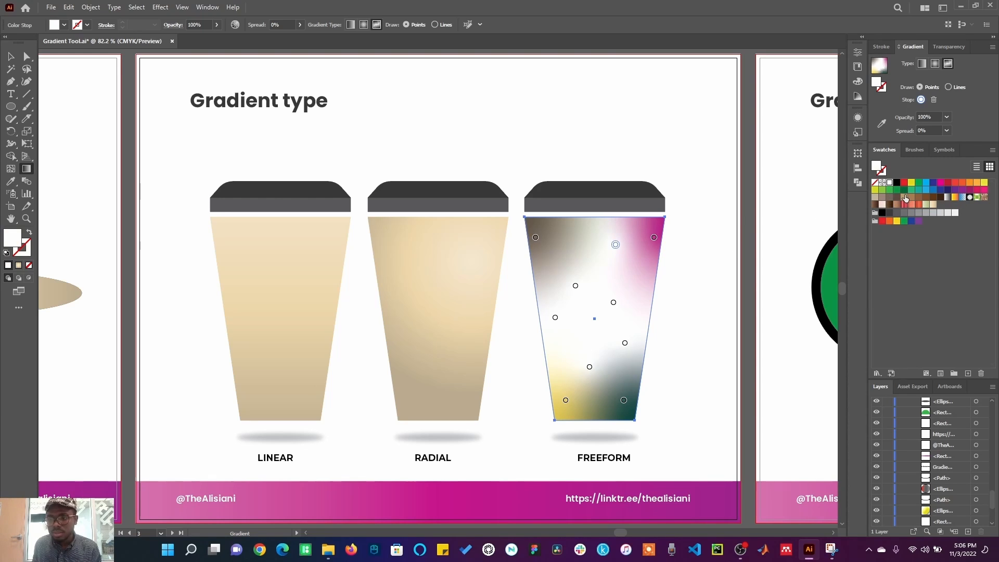
click(903, 197)
click(654, 237)
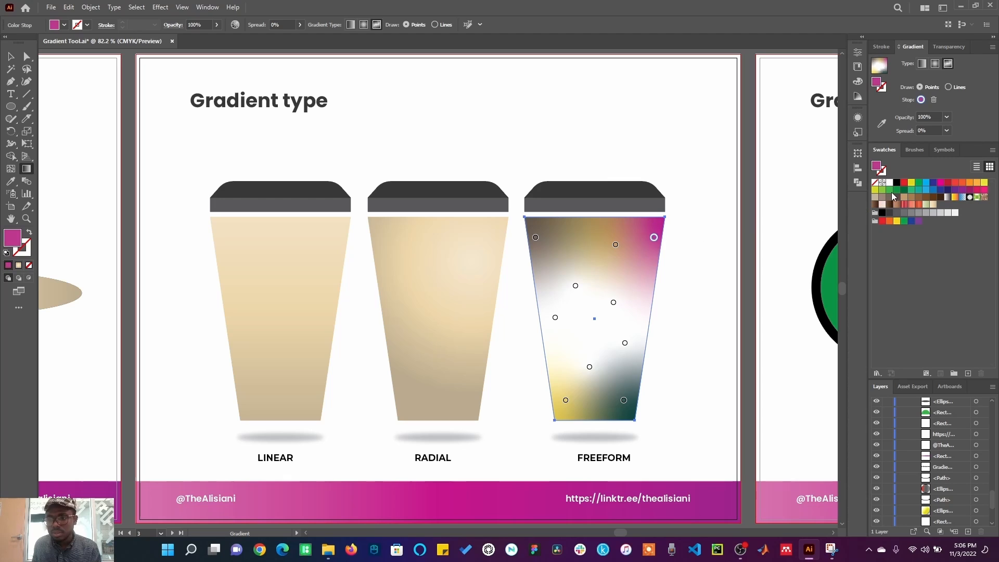
click(904, 182)
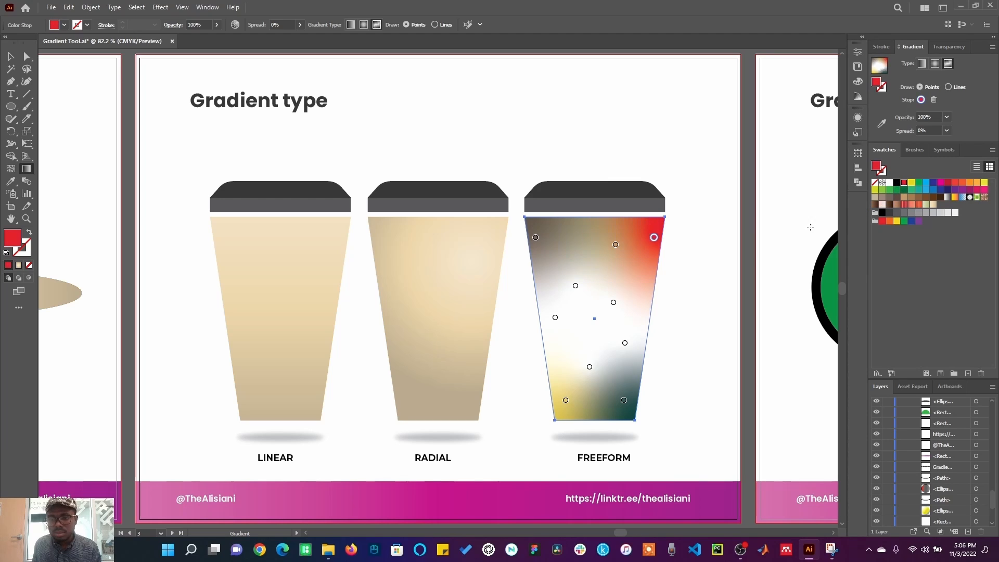
Recolour the freeform points black left of centre, red-orange at the left edge, and green in the lower middle
click(575, 286)
click(882, 212)
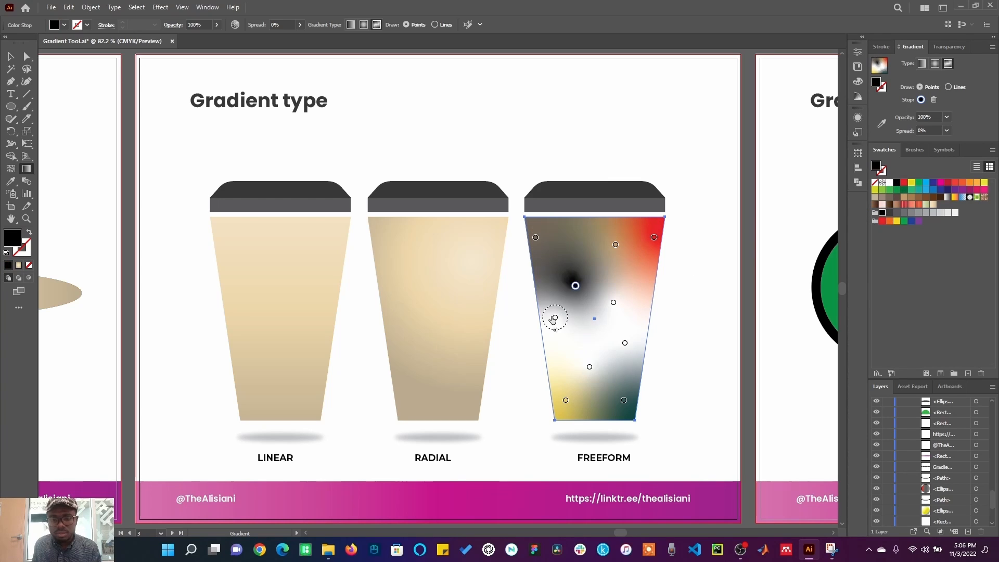
click(555, 318)
click(879, 221)
click(589, 367)
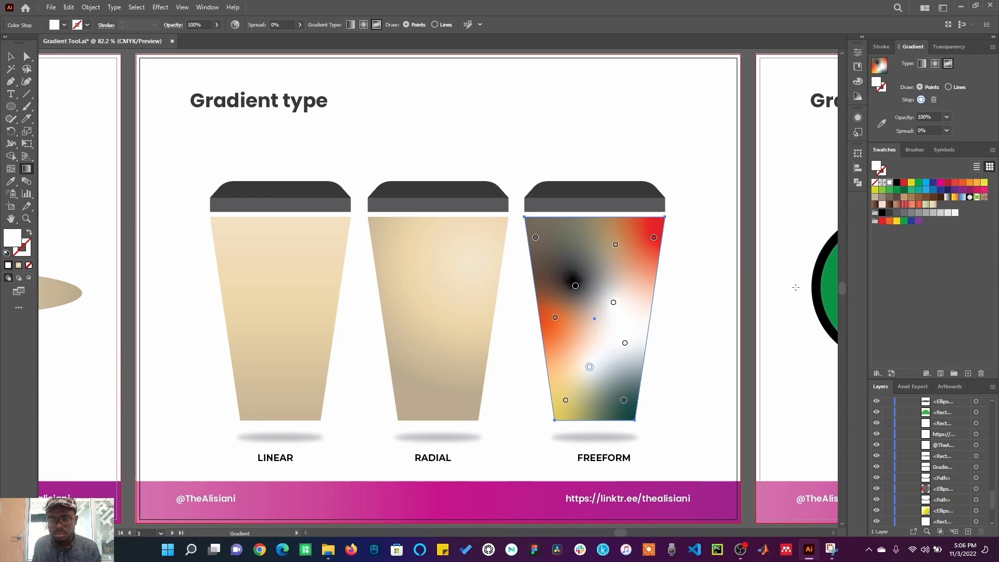
click(912, 191)
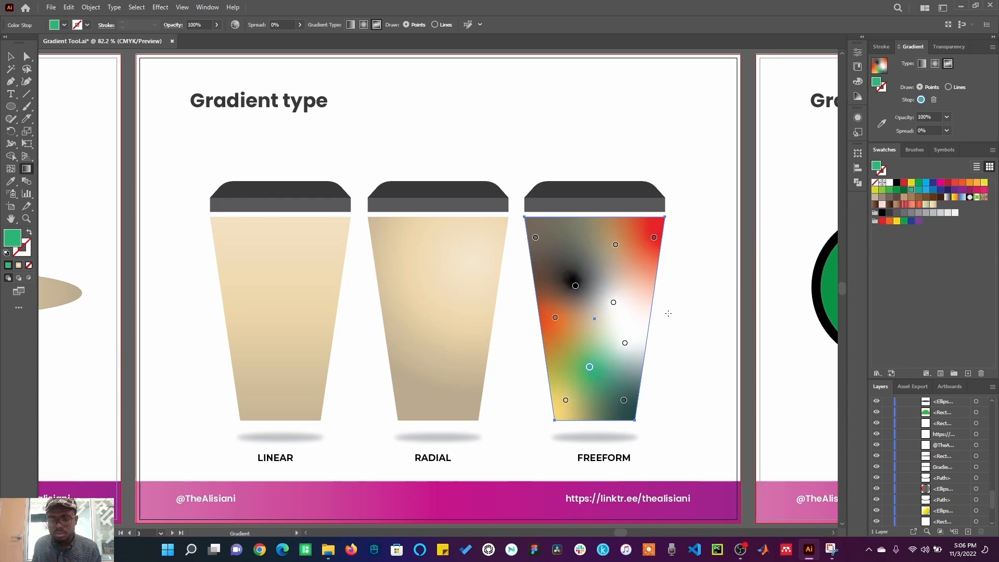
Recolour the cup's lower-right inner point blue and the point right of centre yellow, then deselect the cup
click(625, 343)
click(927, 186)
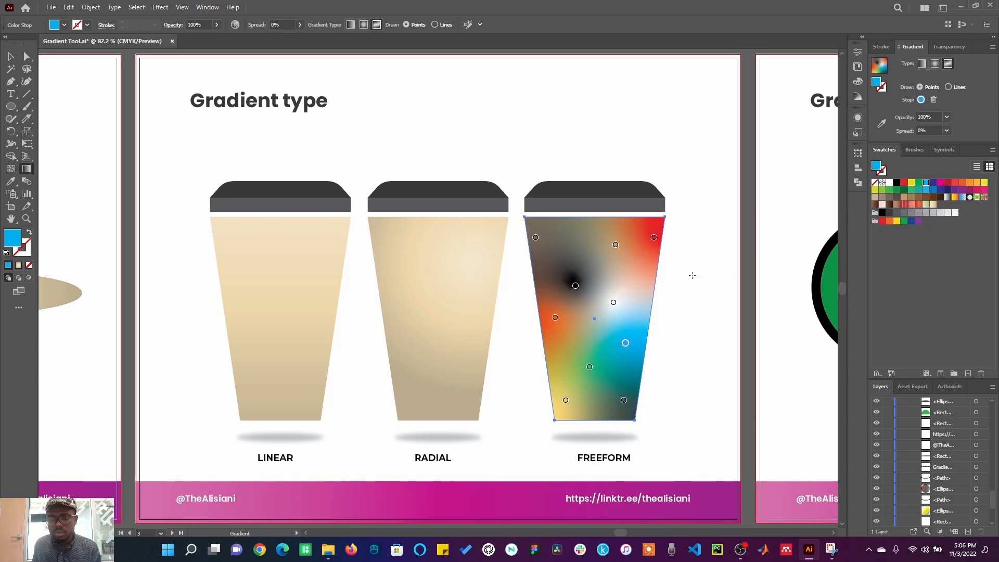
click(613, 302)
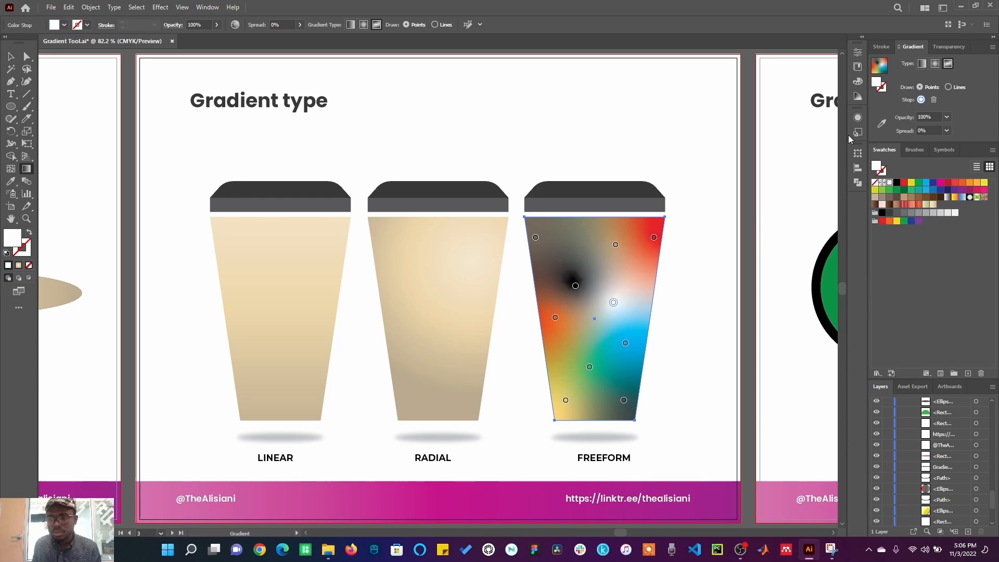
click(984, 182)
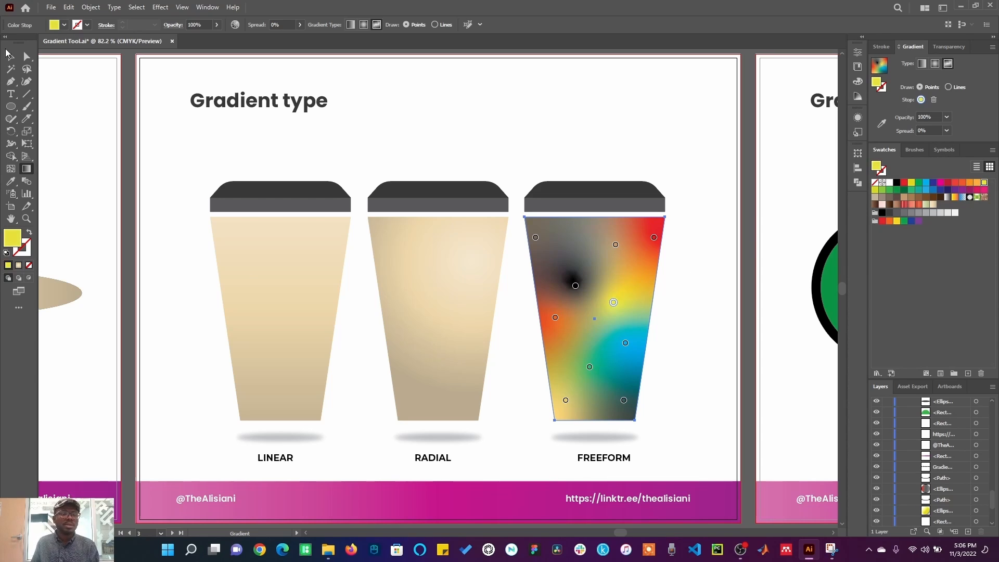
click(7, 52)
click(536, 139)
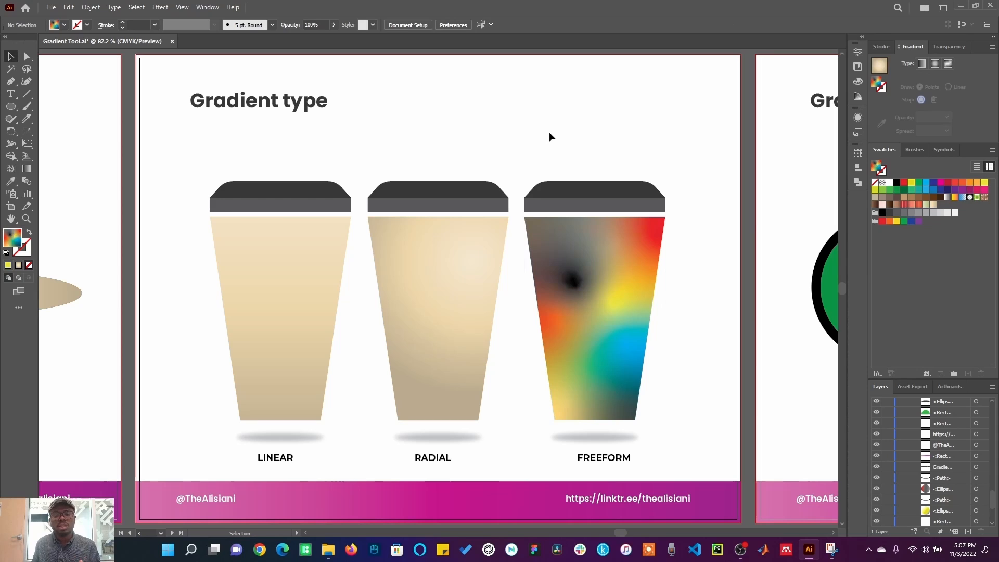
click(587, 293)
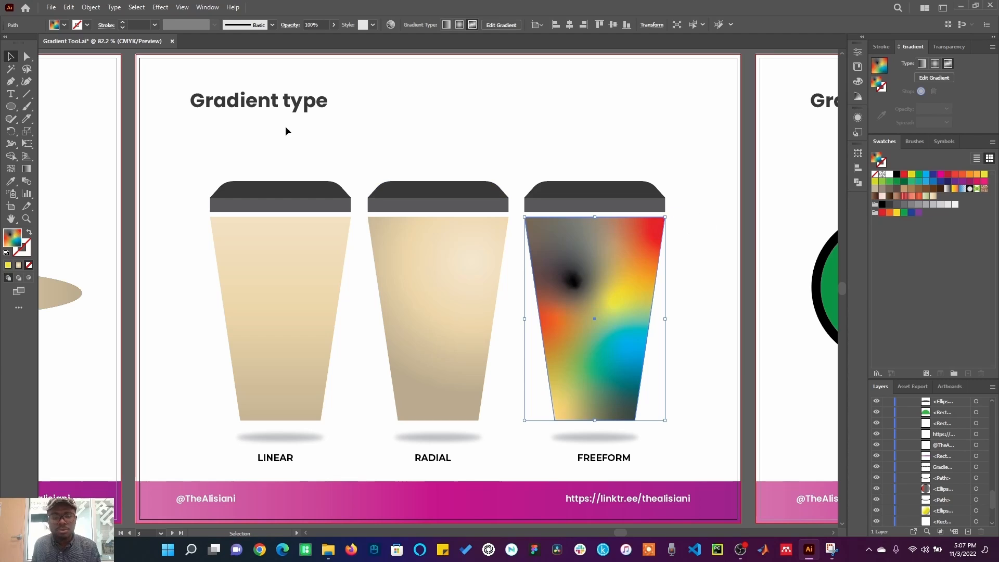
click(408, 133)
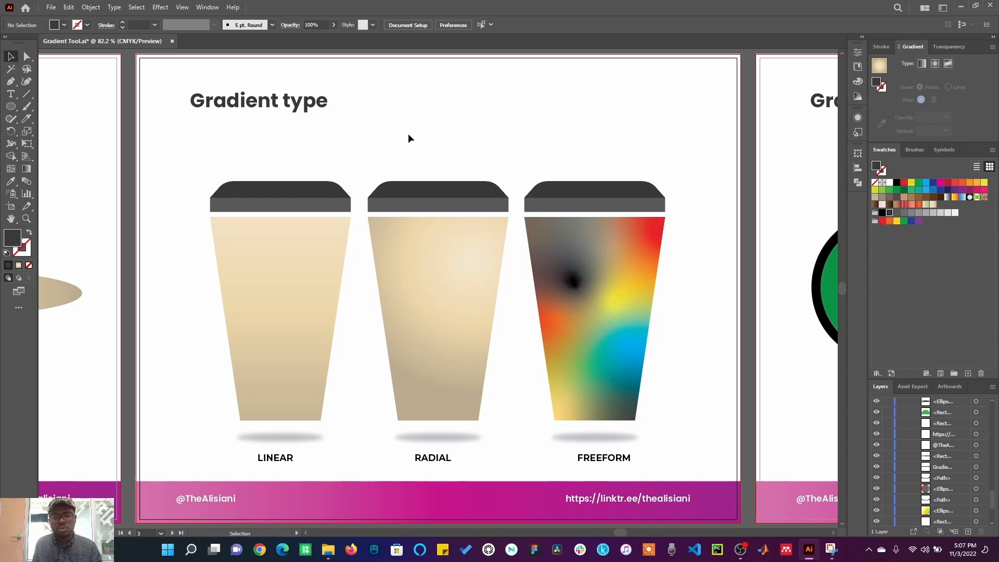
Fill the FREEFORM cup's upper lid with the white-to-black linear gradient and change its white stop to dark grey
click(627, 193)
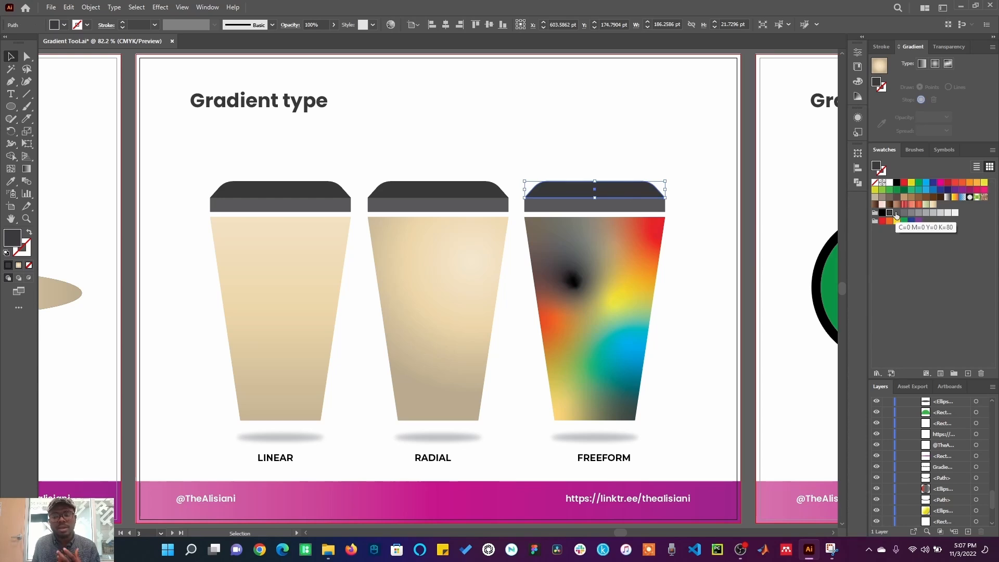
click(947, 197)
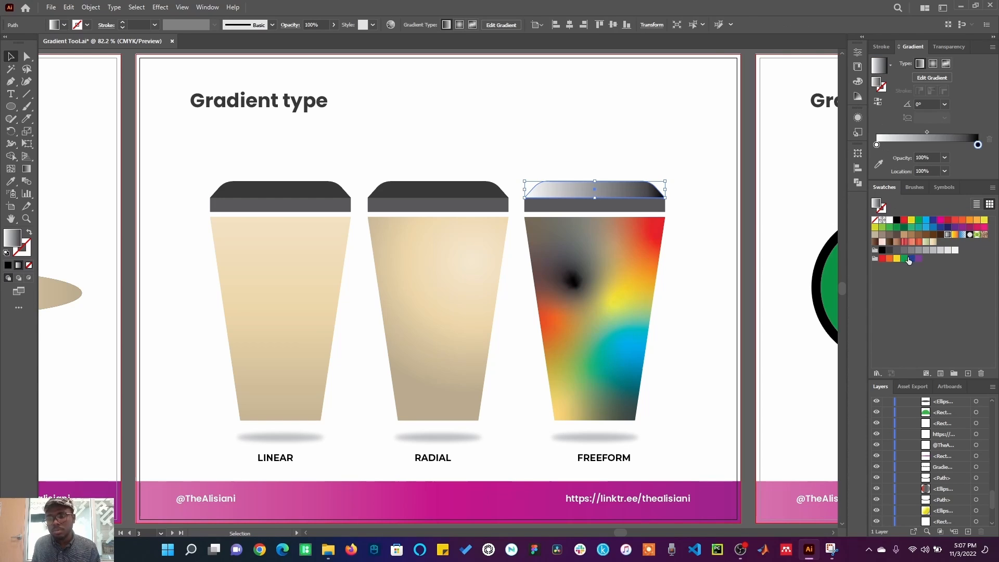
drag(904, 250, 876, 145)
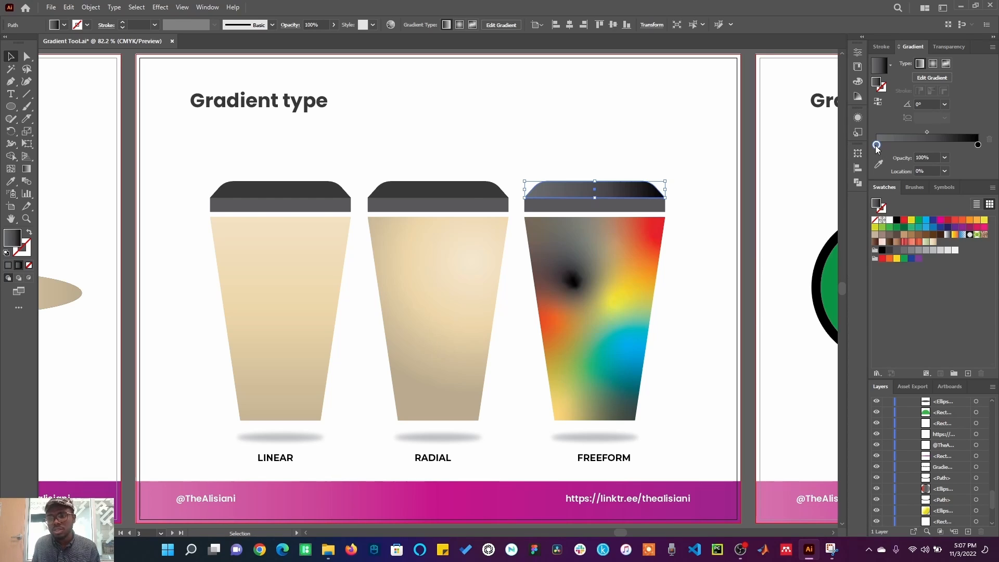
Swap the lid gradient's end stops so that black sits at 0% and dark grey at the far end
click(977, 145)
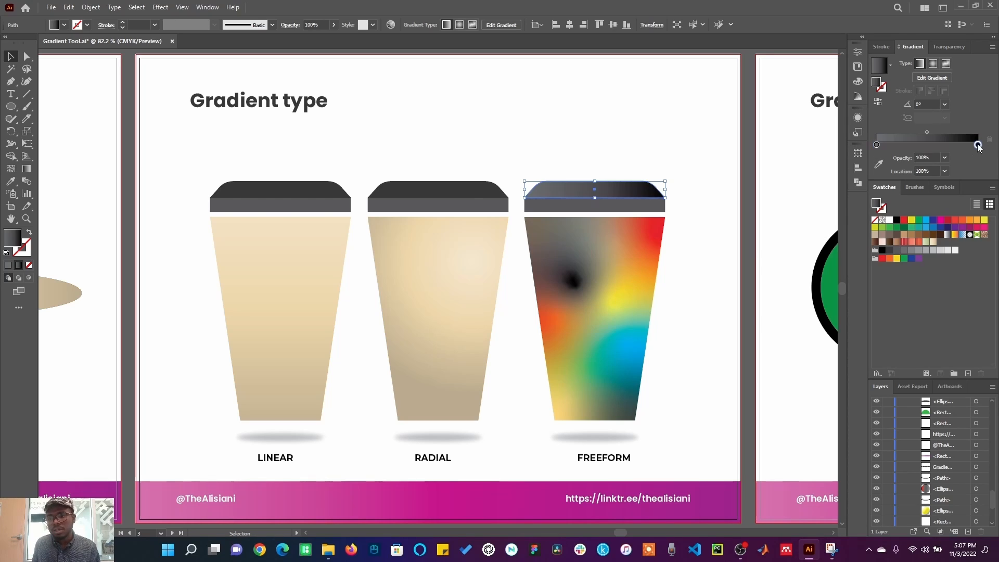
click(876, 146)
click(978, 144)
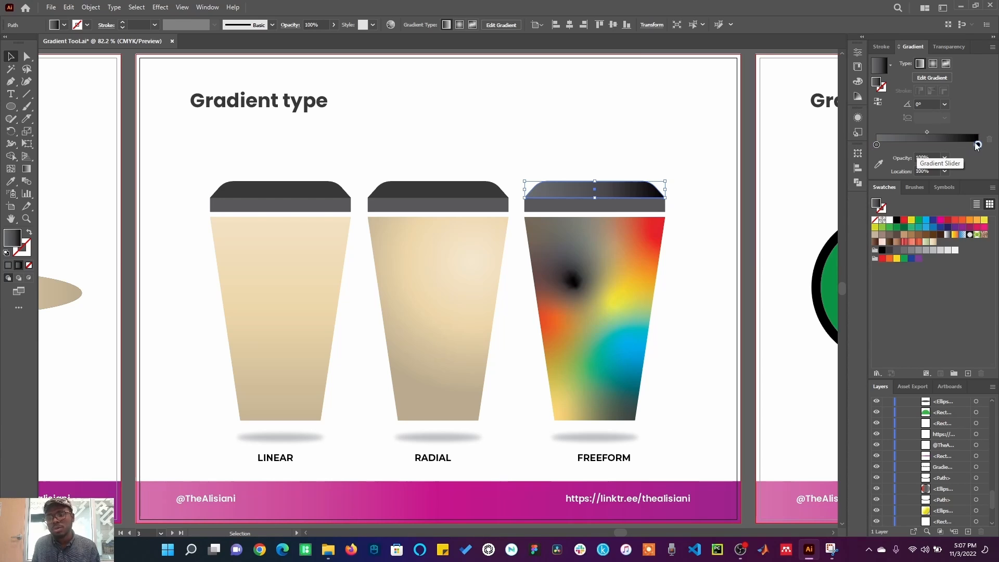
mouse_move(978, 146)
mouse_down()
mouse_move(893, 146)
mouse_move(977, 145)
mouse_up()
click(876, 146)
click(879, 146)
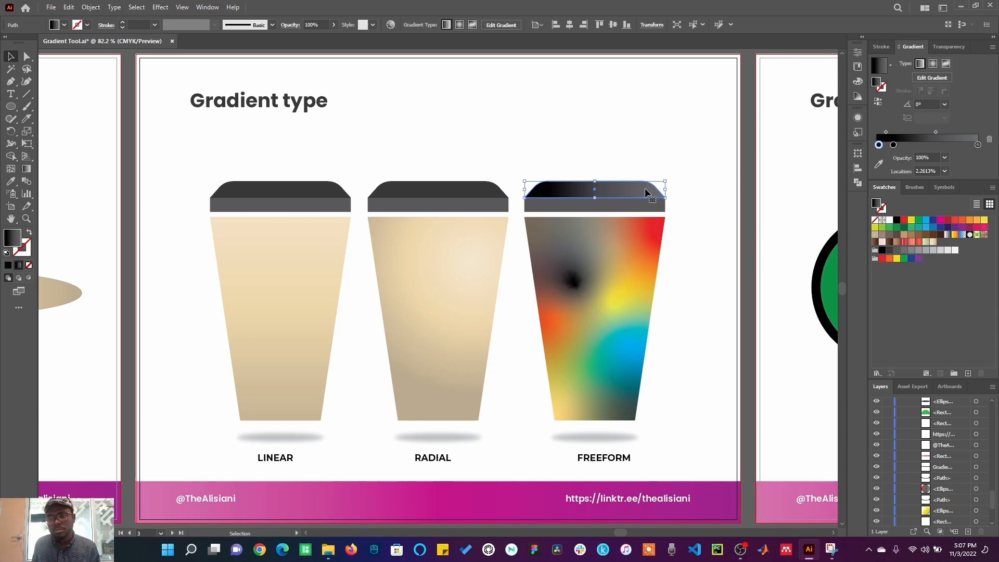
mouse_move(879, 145)
mouse_down()
mouse_move(895, 167)
mouse_move(876, 145)
mouse_up()
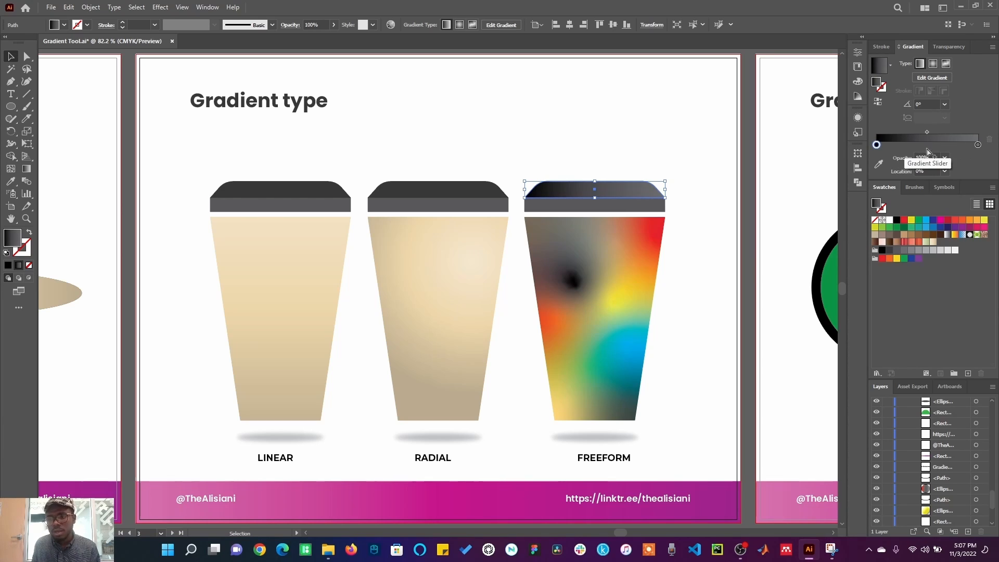
Add four intermediate colour stops to the lid's gradient between its black and dark grey ends
click(900, 145)
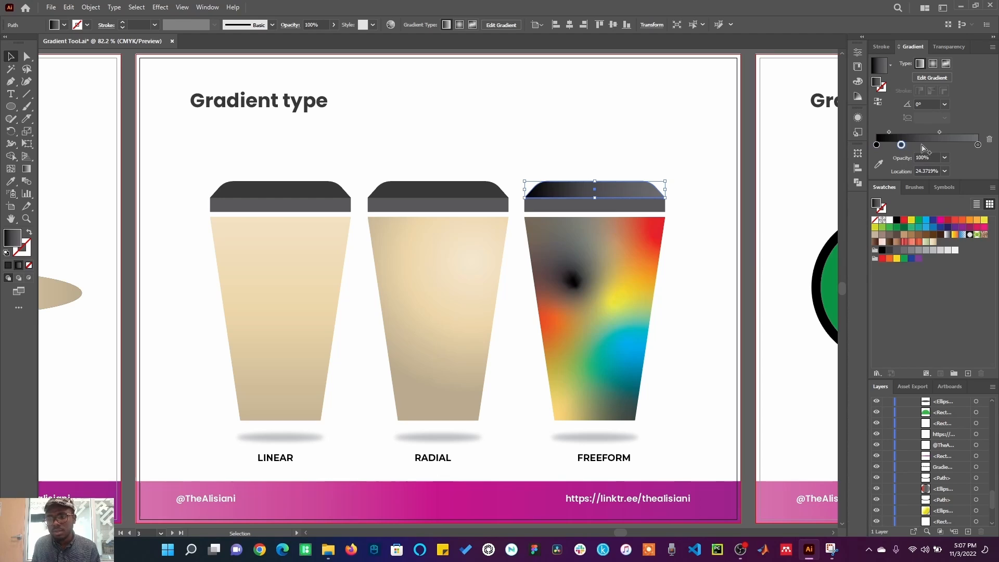
click(921, 145)
click(940, 145)
click(963, 145)
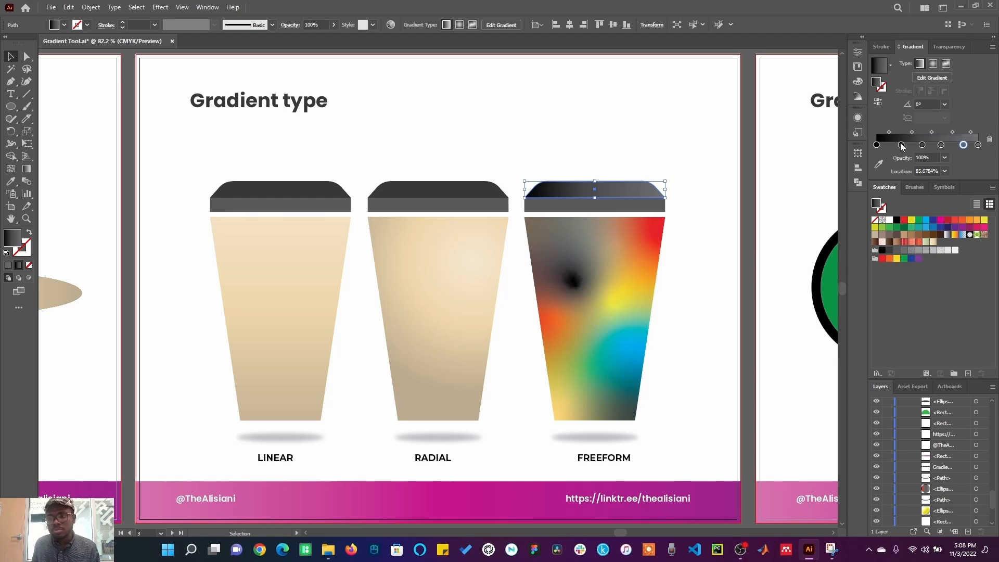
Remove the four intermediate stops from the lid's gradient and deselect the lid
drag(901, 145, 929, 185)
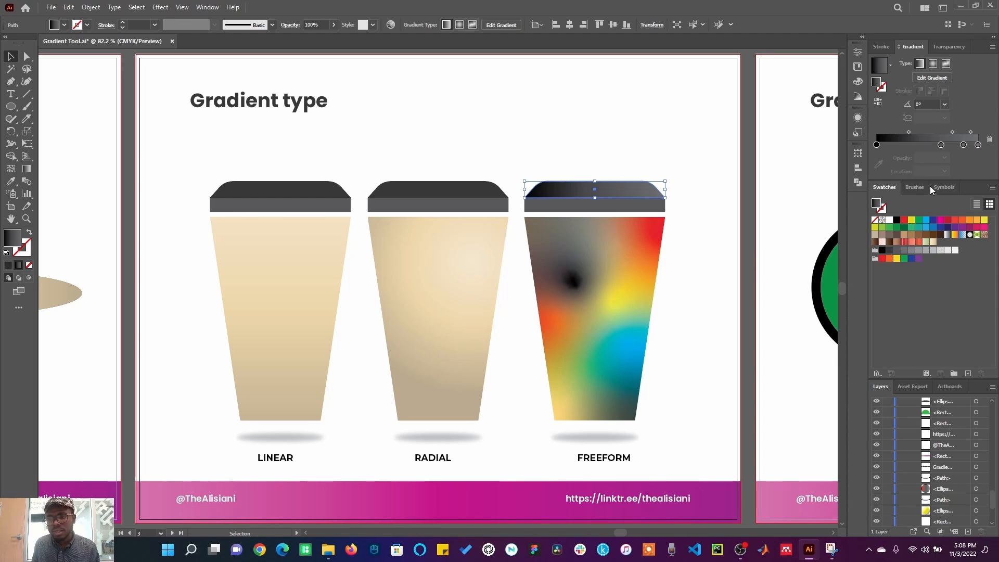
drag(941, 145, 949, 188)
drag(962, 145, 968, 179)
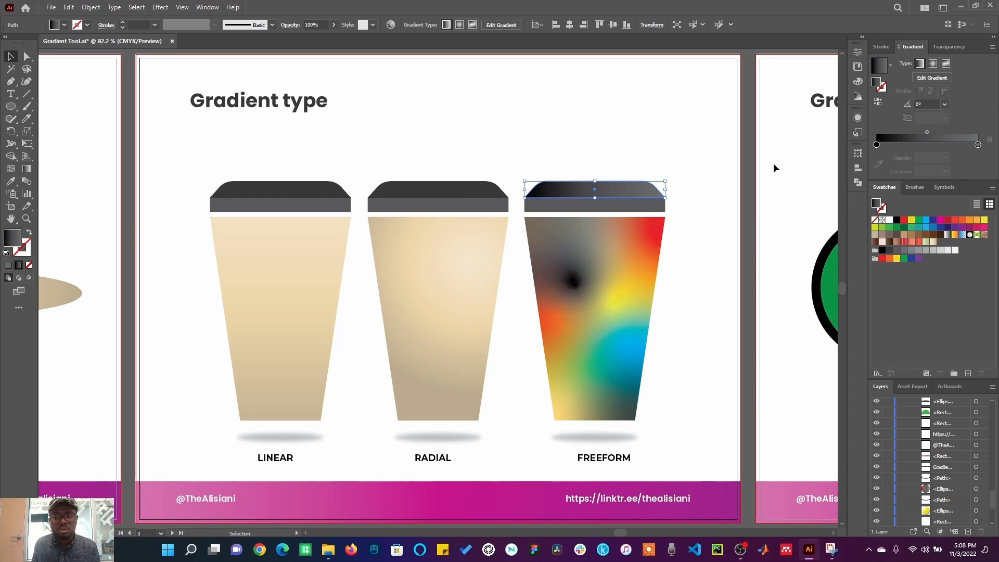
click(798, 165)
On the Gradient: Fill and Stroke artboard, apply the multi-stop red gradient swatch to the green circle's stroke
key(ctrl+0)
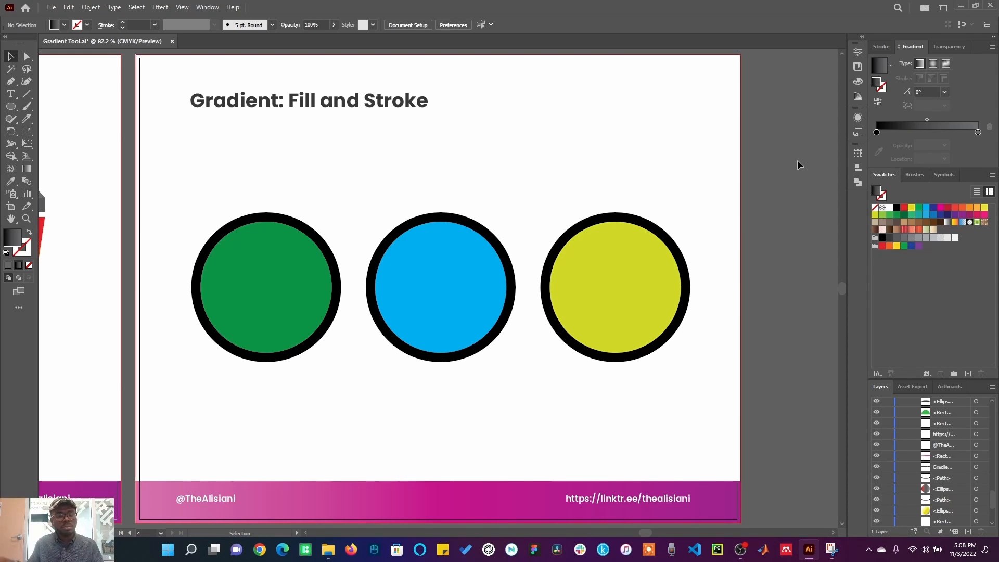
click(271, 314)
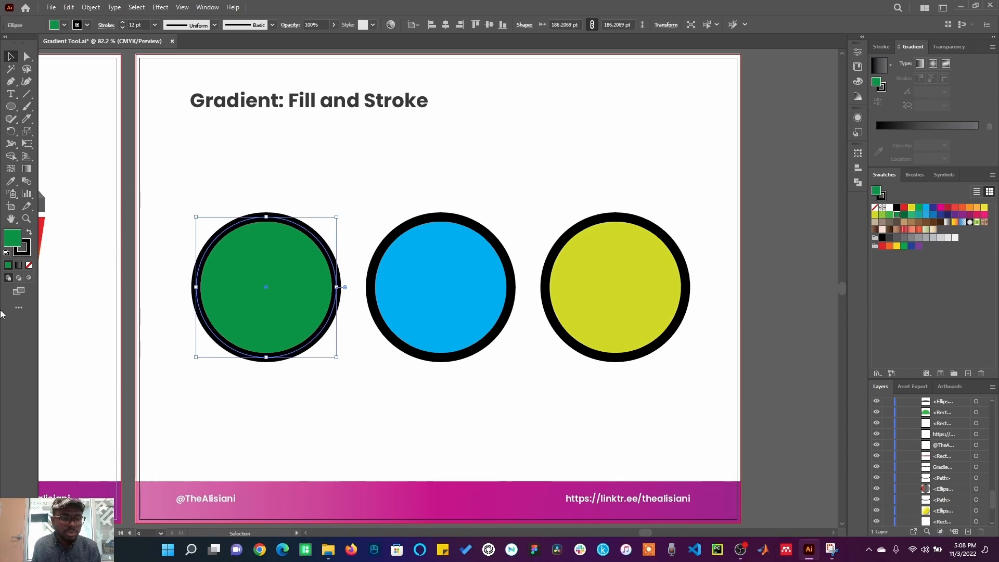
click(26, 254)
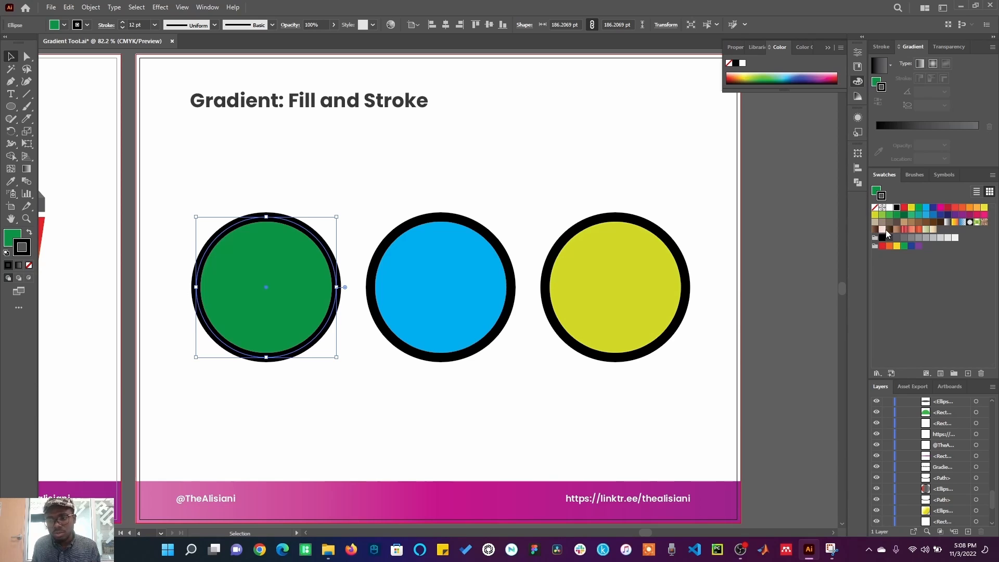
click(933, 228)
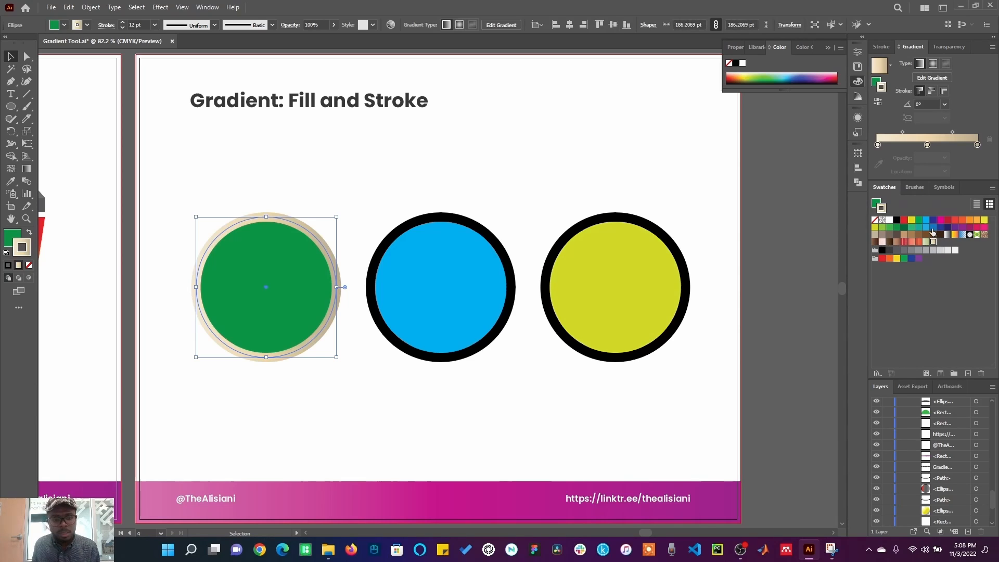
click(904, 242)
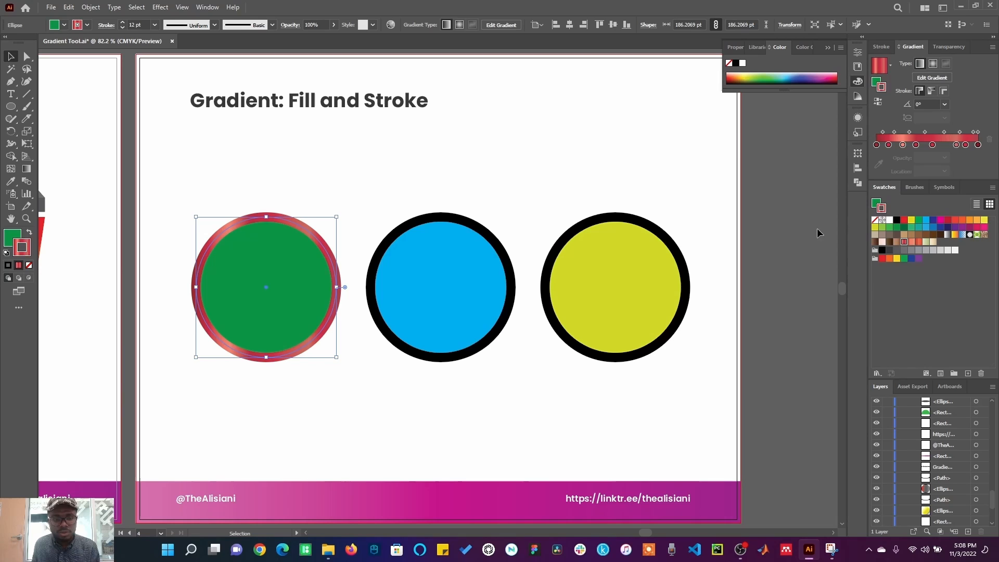
click(314, 198)
Fill the green circle with the beige linear gradient swatch and deselect it
click(230, 284)
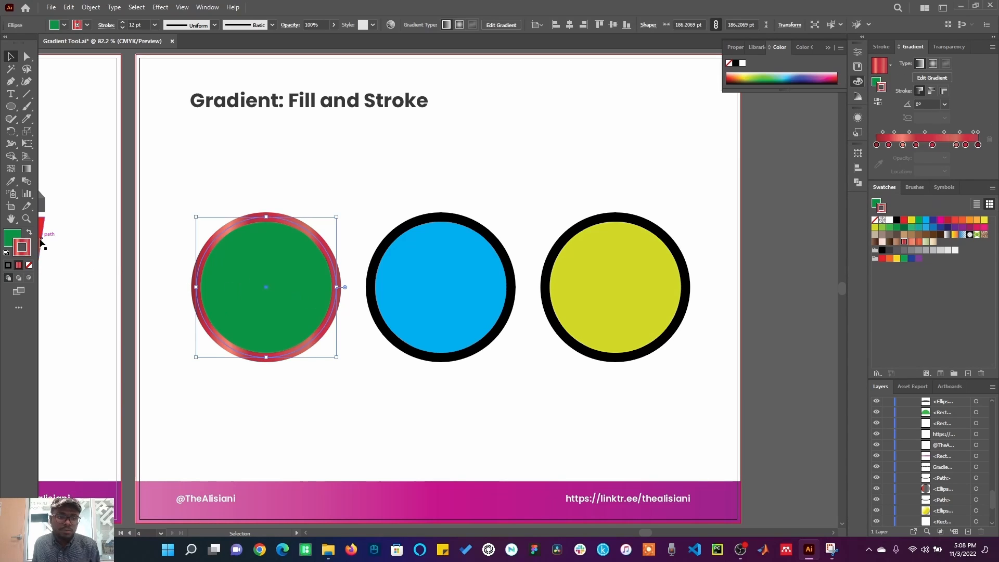
click(8, 242)
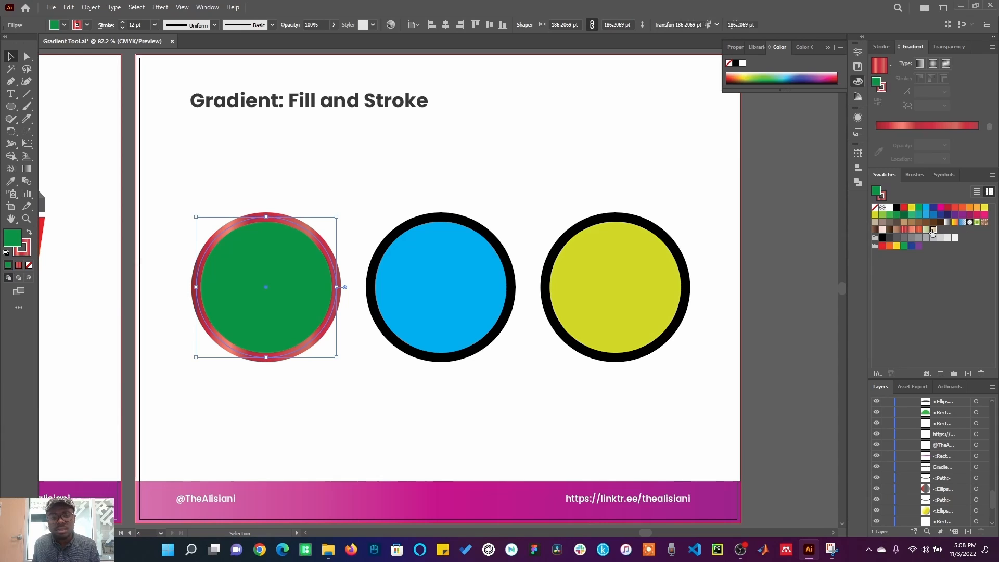
click(932, 229)
click(354, 239)
Fill the blue circle with the beige gradient as a radial gradient
click(438, 261)
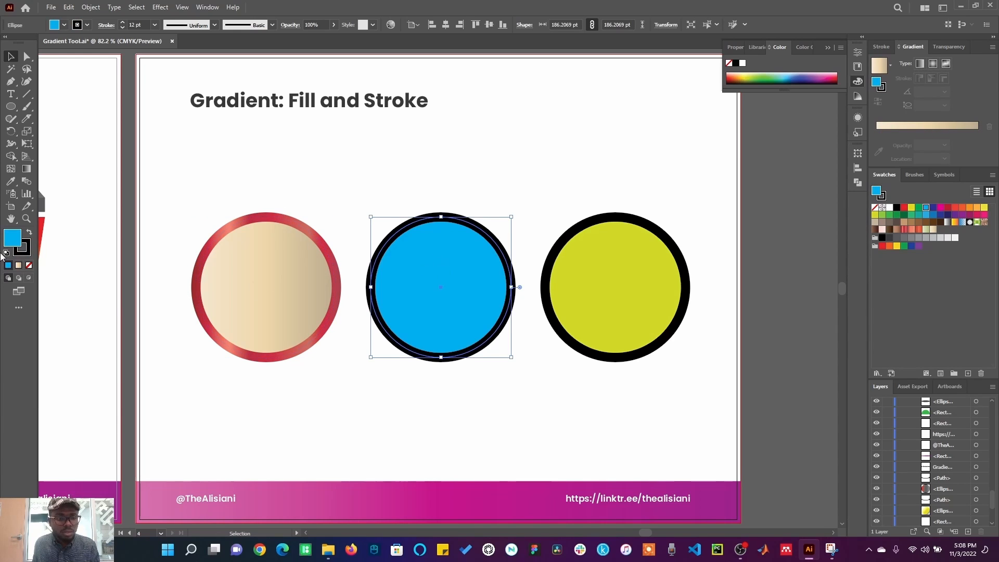
click(933, 63)
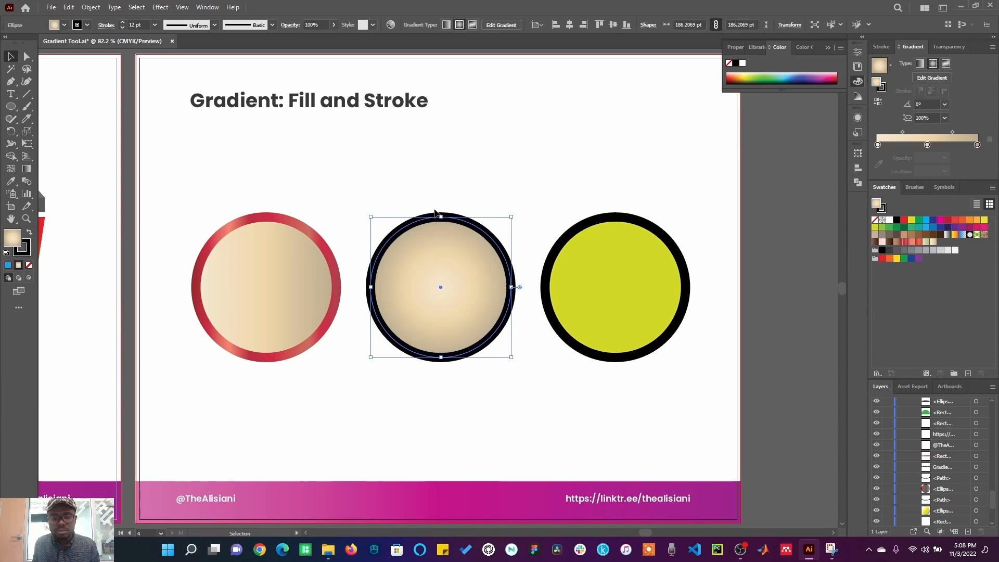
Replace the middle circle's fill with the multi-stop red gradient swatch and make it radial
click(904, 241)
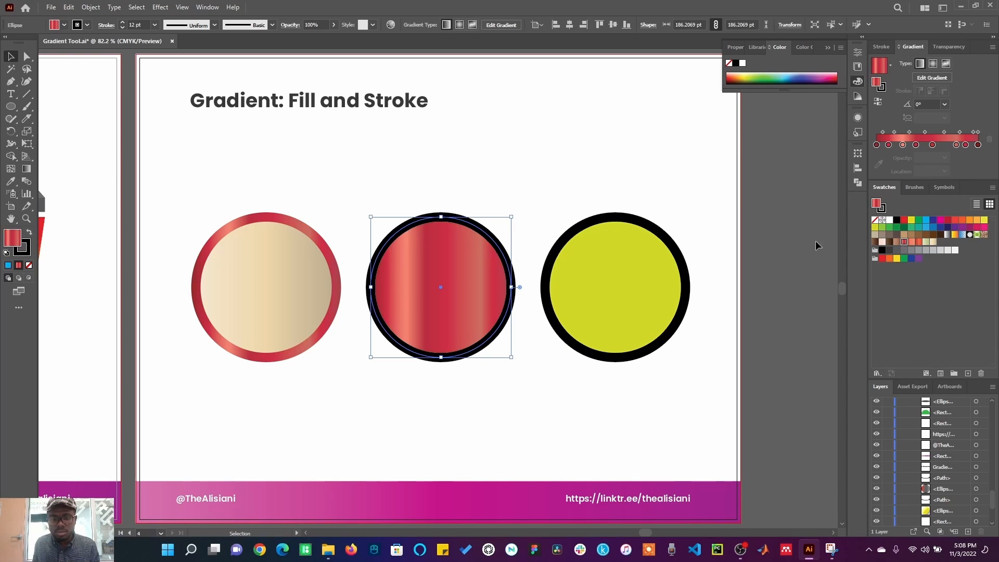
click(933, 63)
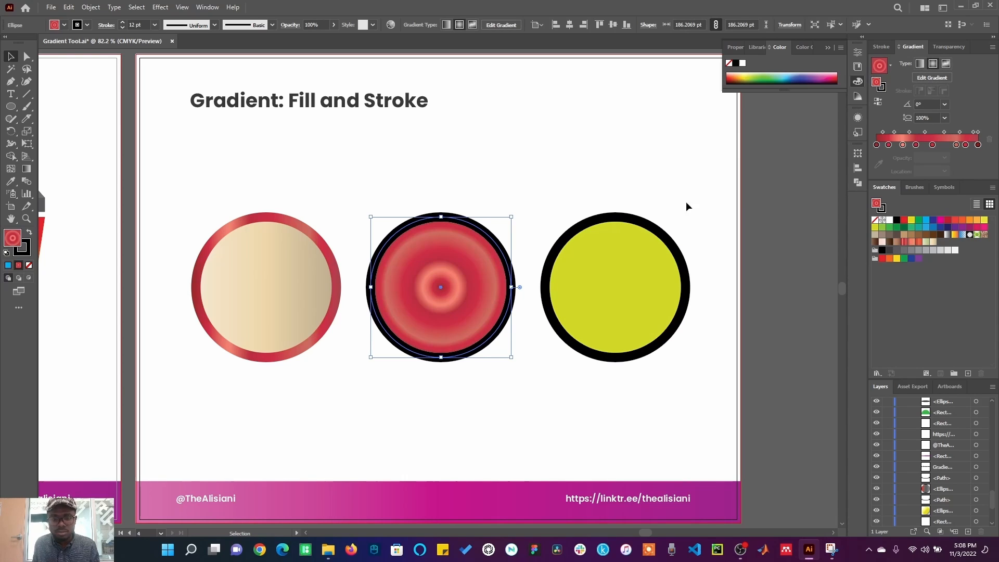
On the middle circle's stroke, try the beige radial gradient, replace it with the yellow-to-red swatch as a radial gradient, and deselect the circle
click(24, 246)
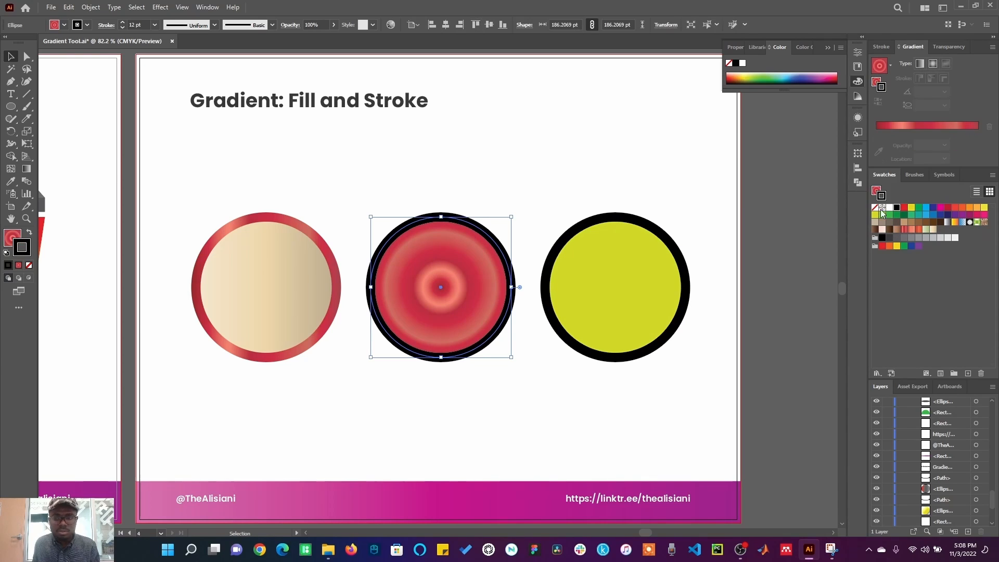
click(933, 230)
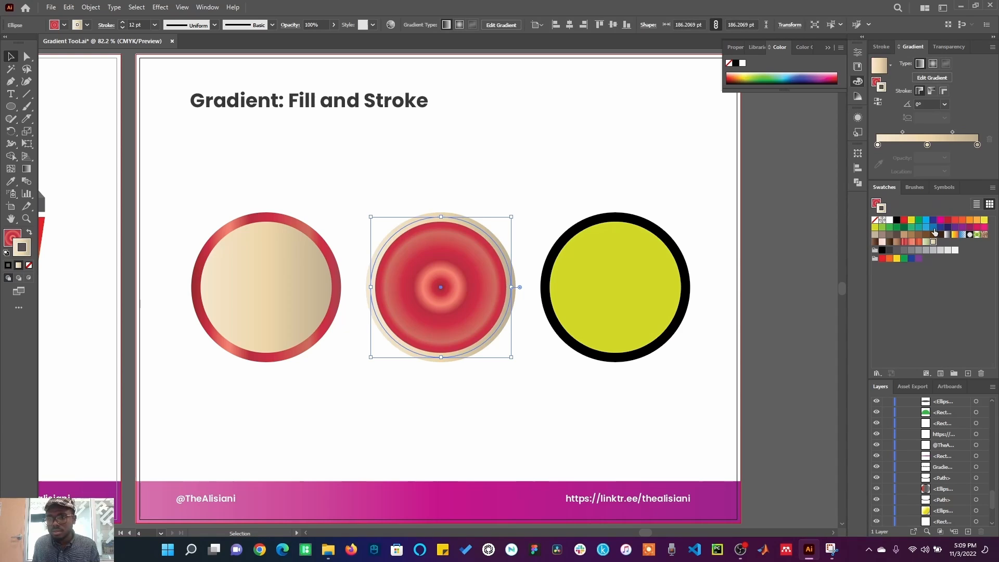
click(933, 64)
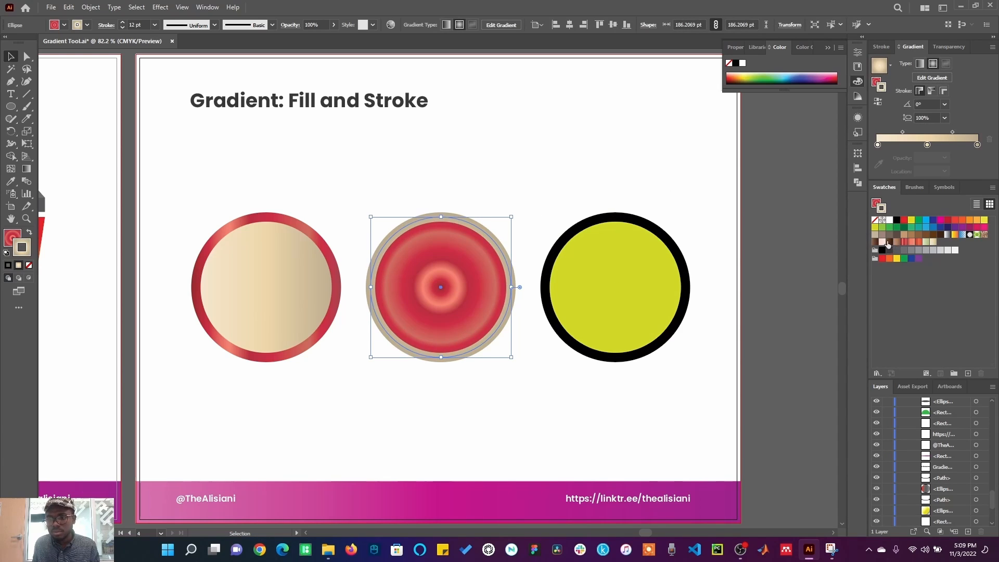
click(954, 235)
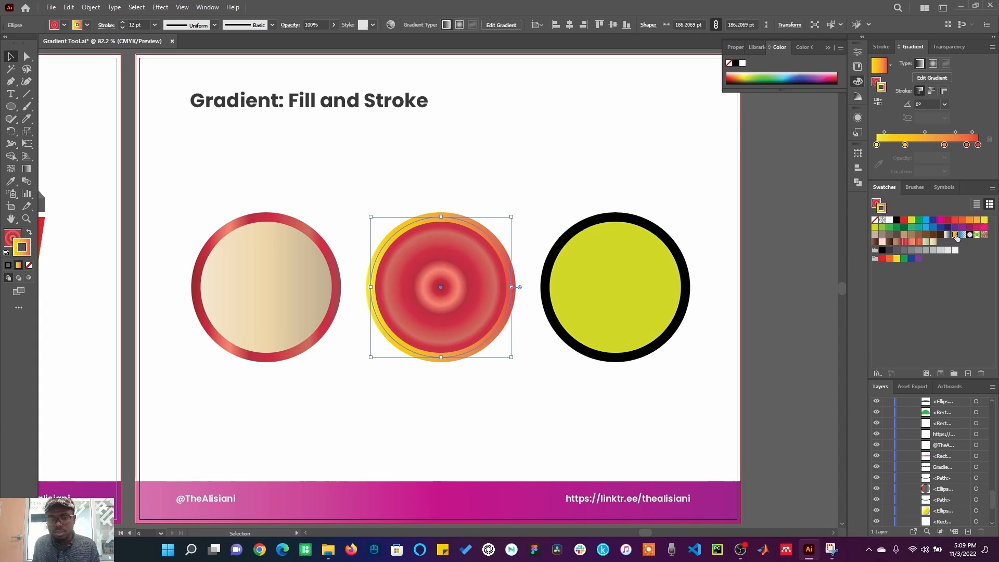
click(932, 65)
click(607, 163)
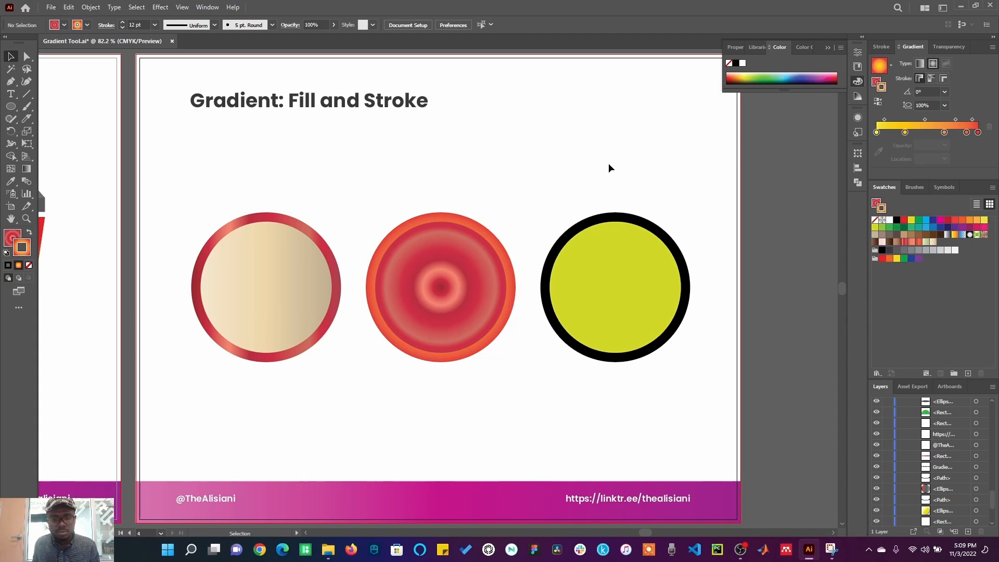
Apply the pale green linear gradient swatch to the yellow-green circle's stroke and swap the circle's fill and stroke
click(646, 301)
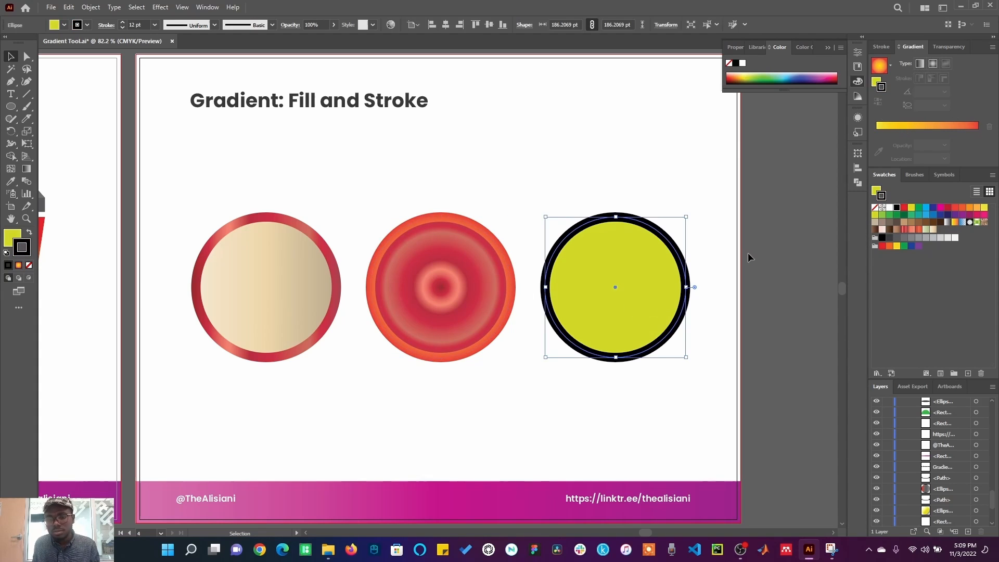
click(926, 230)
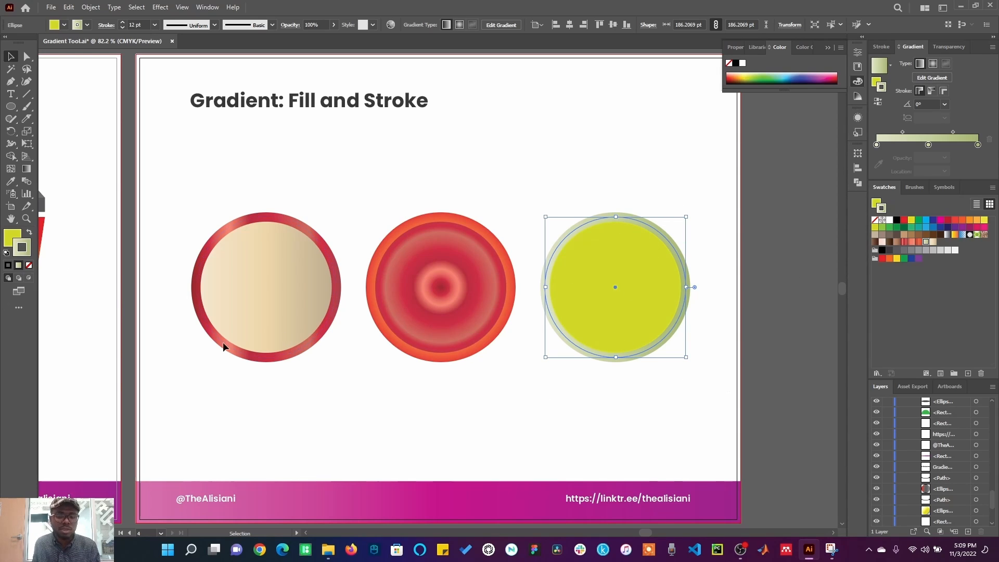
key(x)
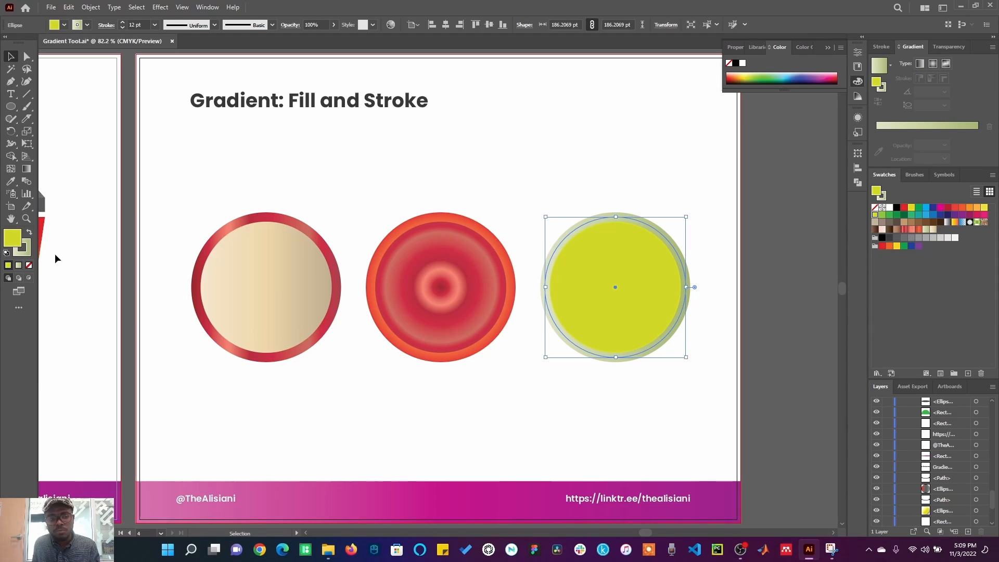
click(29, 233)
Make the third circle's fill a freeform gradient with a red upper point, yellow middle point and dark green lower point, and deselect it
click(946, 64)
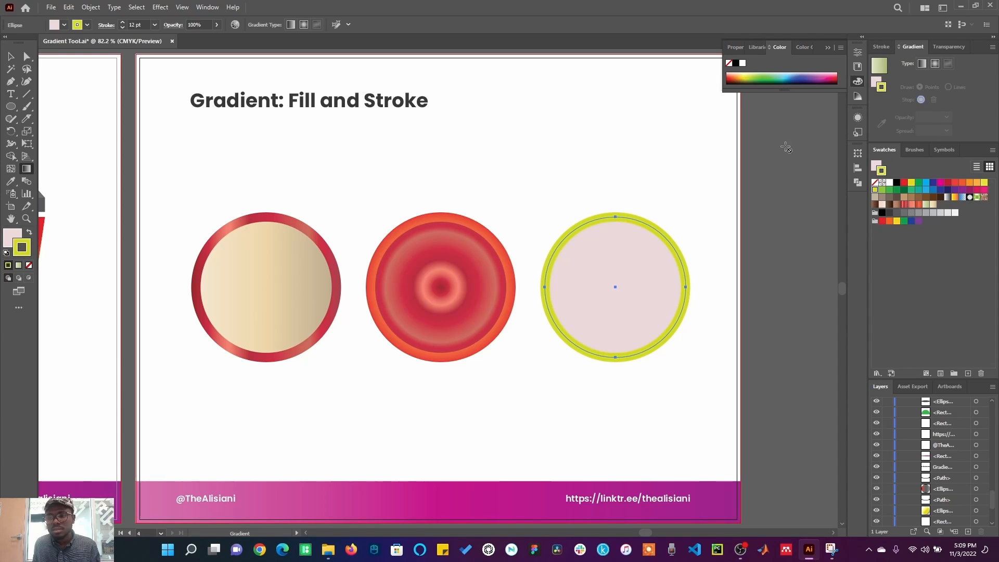
click(12, 238)
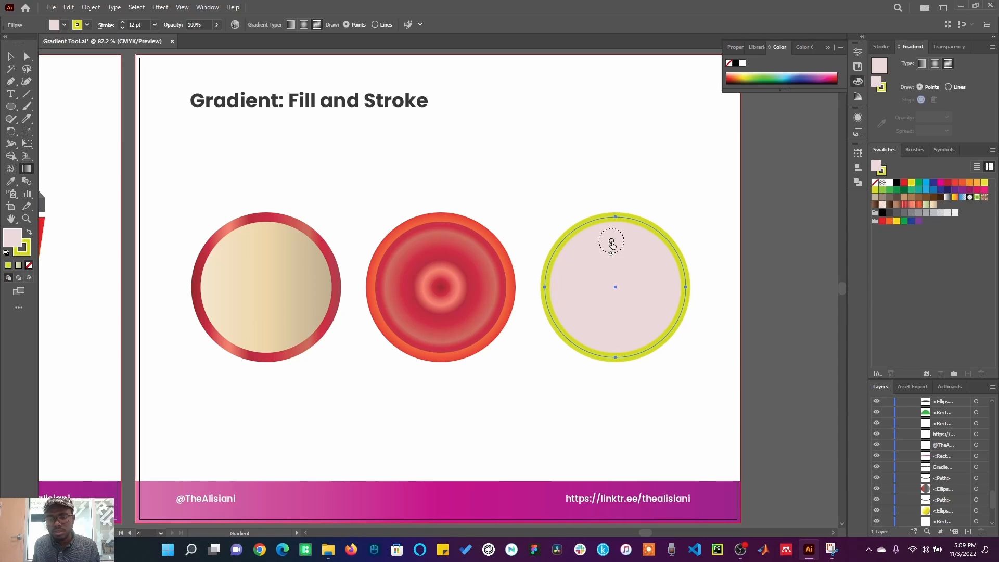
click(612, 241)
click(904, 182)
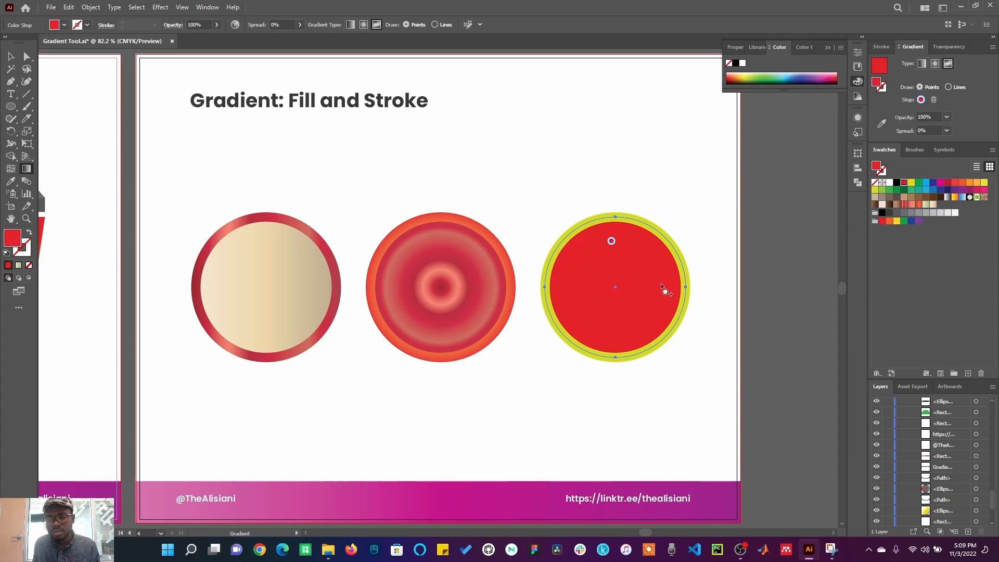
click(631, 281)
click(911, 182)
click(600, 315)
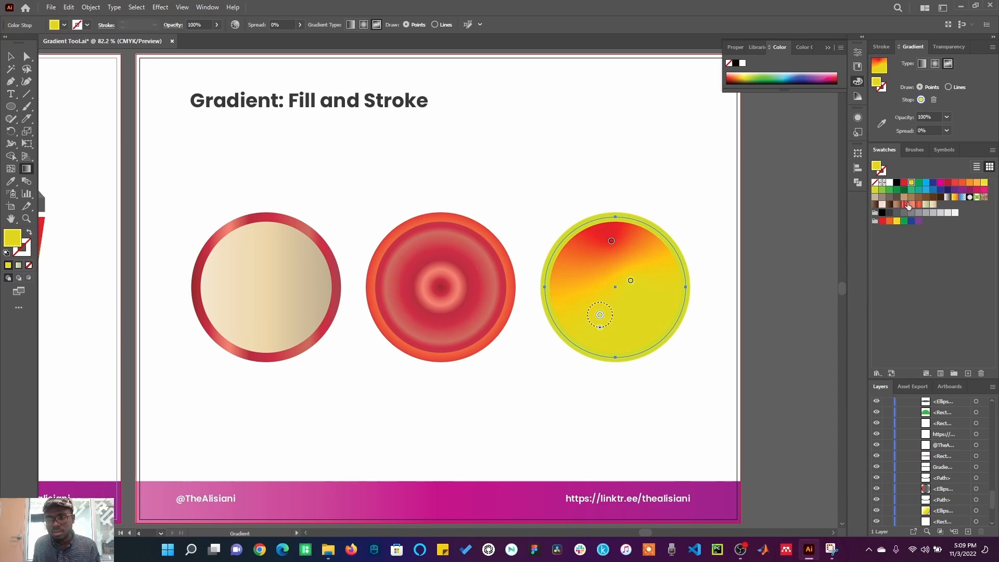
click(904, 190)
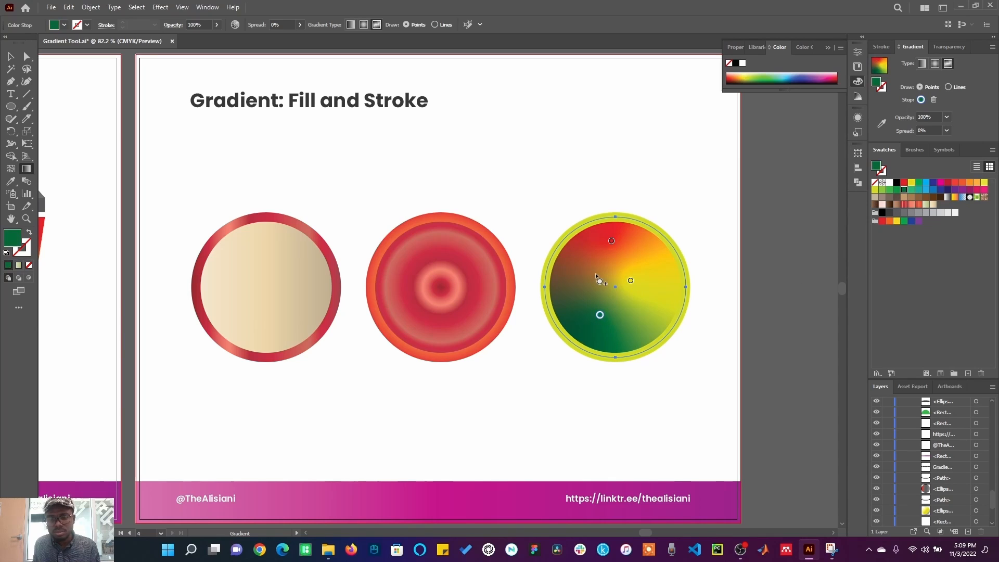
click(11, 57)
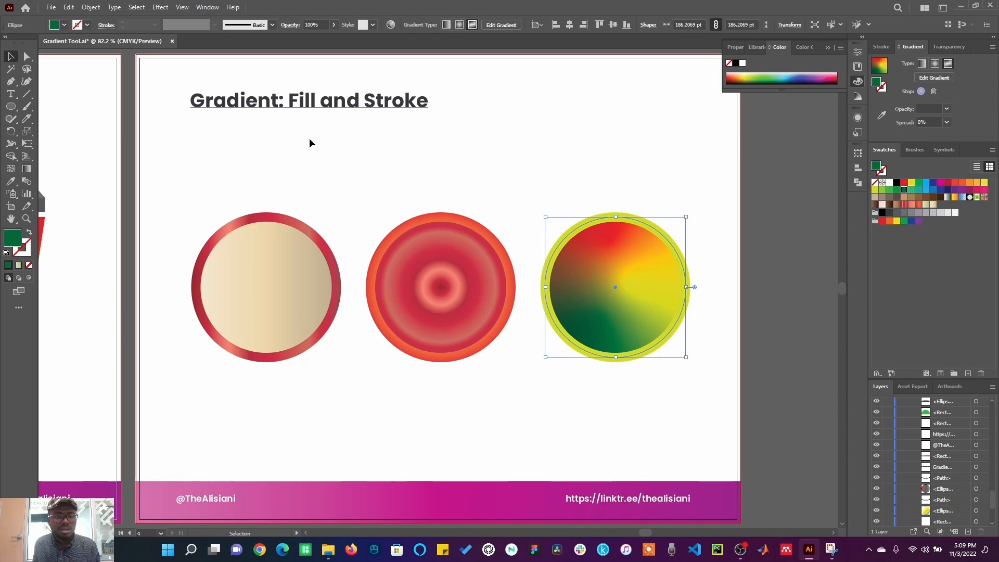
click(310, 139)
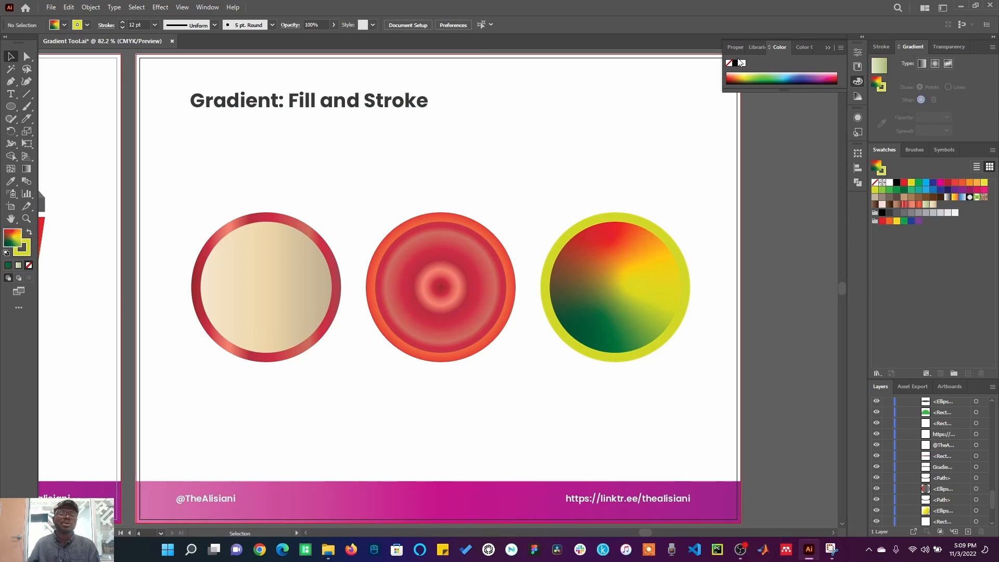